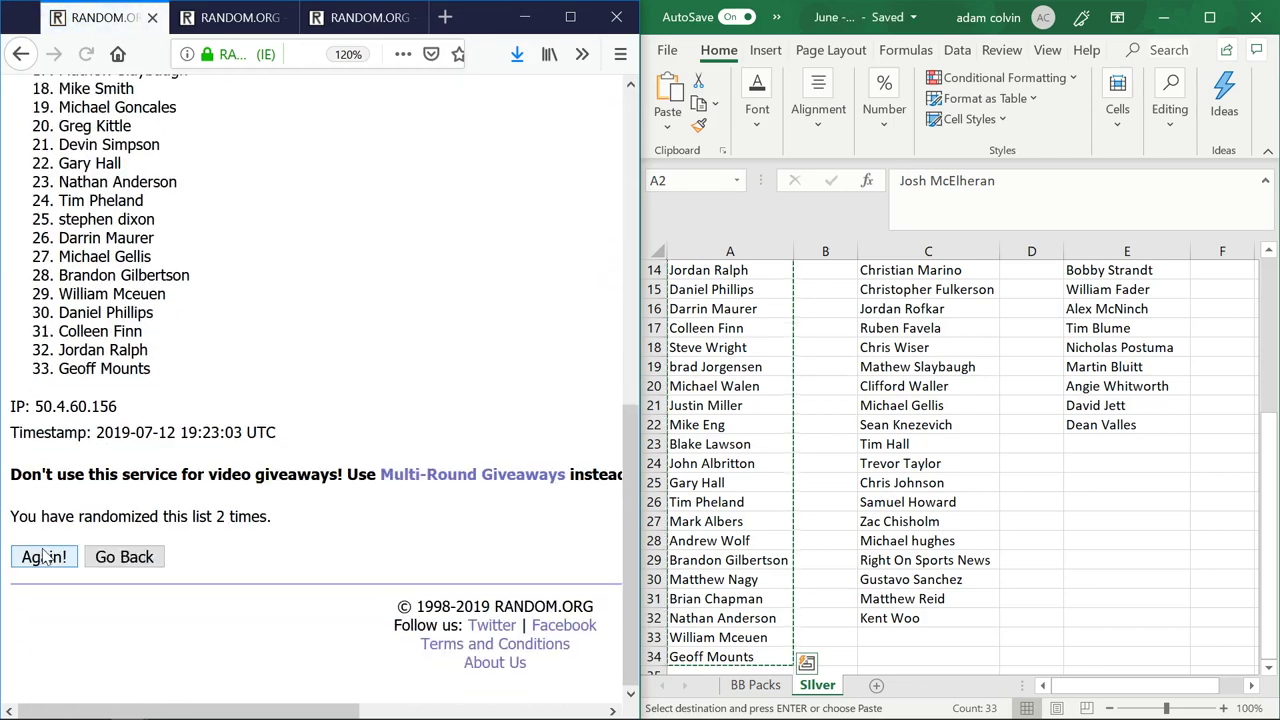
# Randomize the June names list several more times and return to the first entry of the results
pyautogui.click(45, 557)
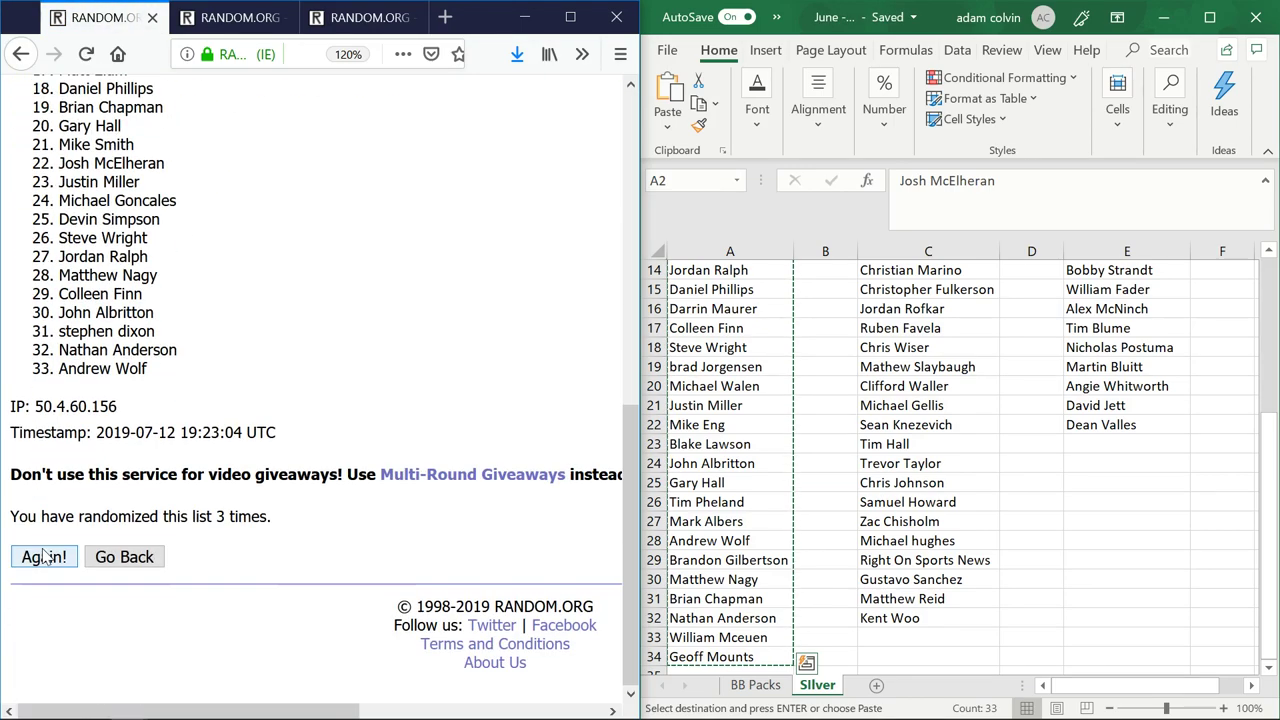
pyautogui.click(45, 557)
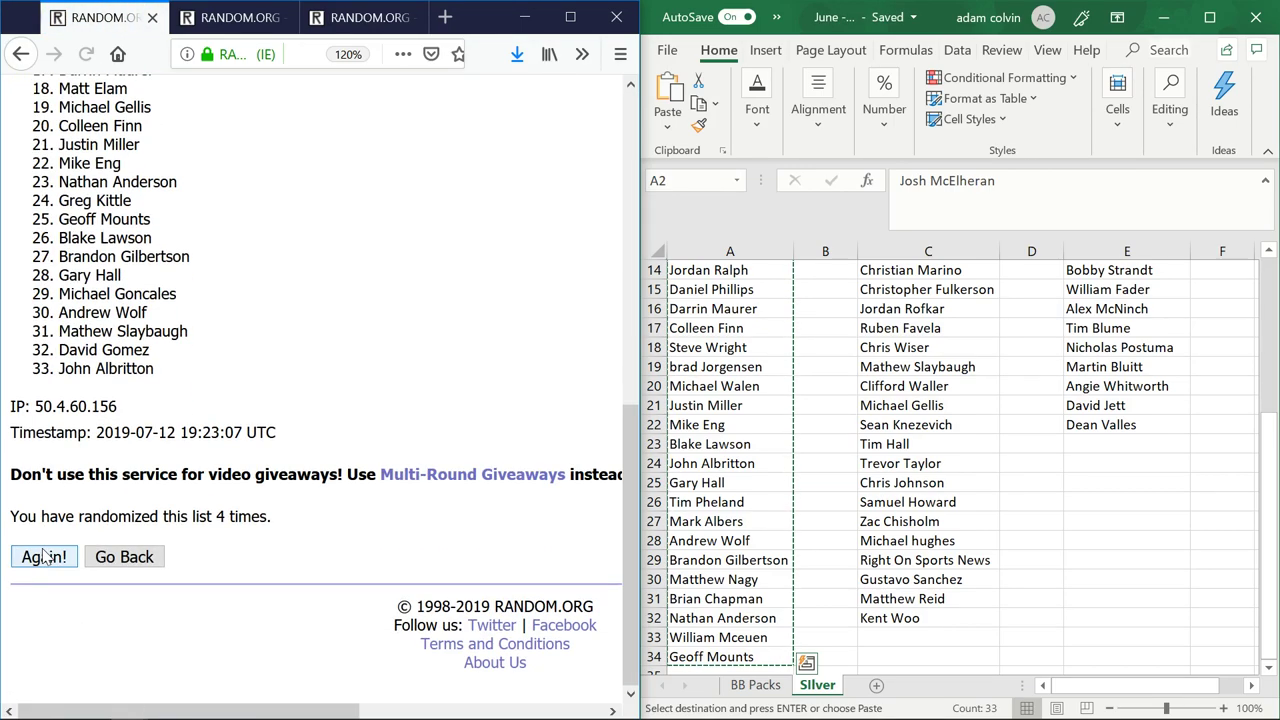
pyautogui.click(45, 557)
pyautogui.click(45, 557)
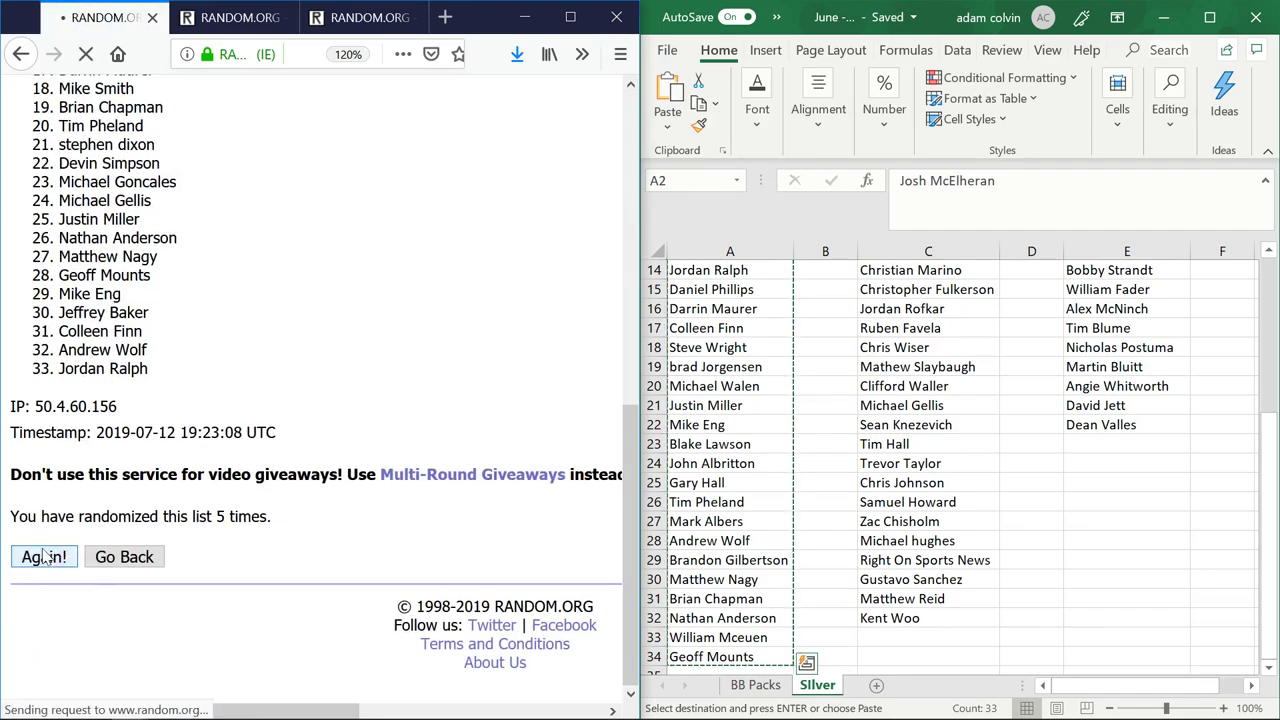
pyautogui.click(45, 557)
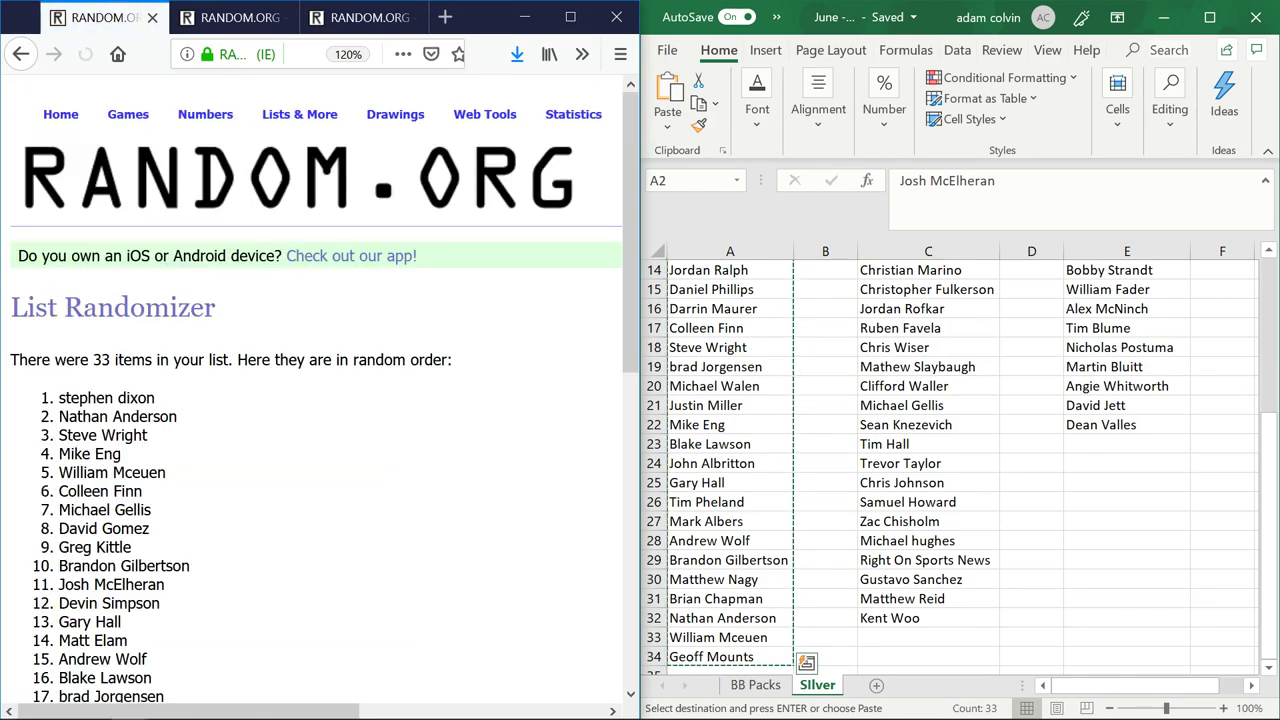
pyautogui.scroll(5, 320, 400)
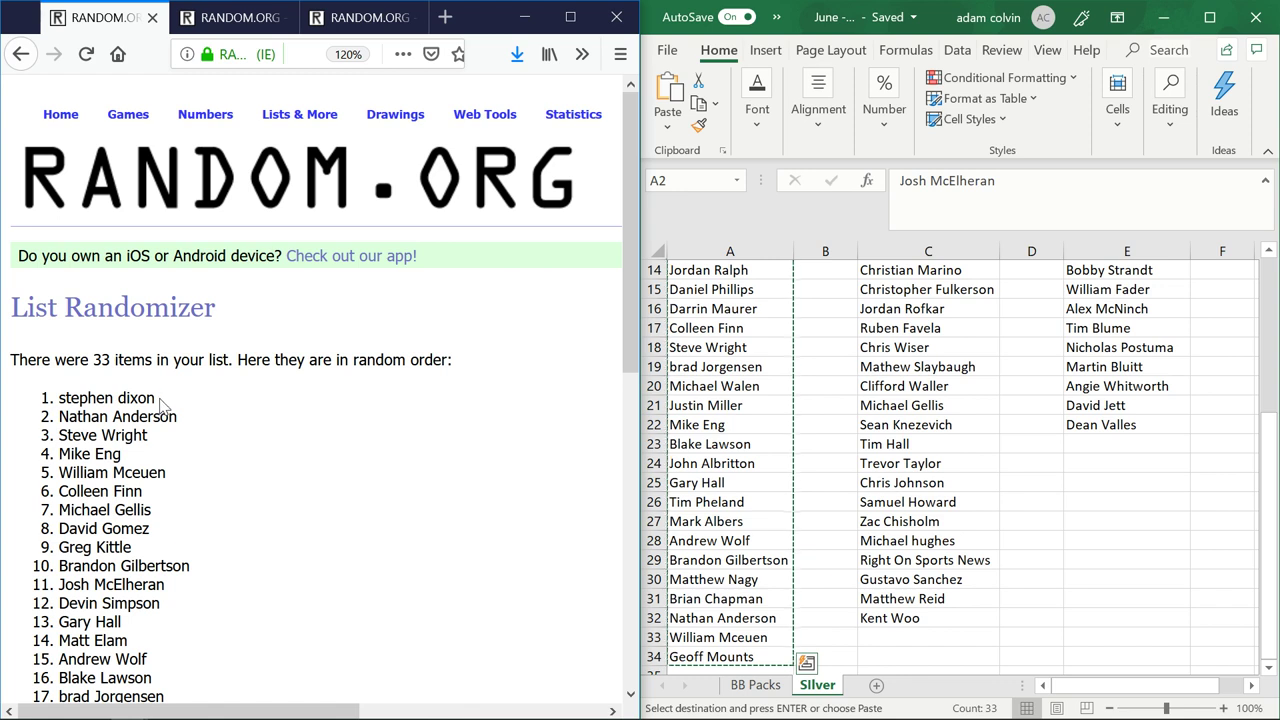
# Copy the first name in the randomized June list into cell H3 and fit column H to its contents
pyautogui.moveTo(155, 398); pyautogui.dragTo(65, 398)
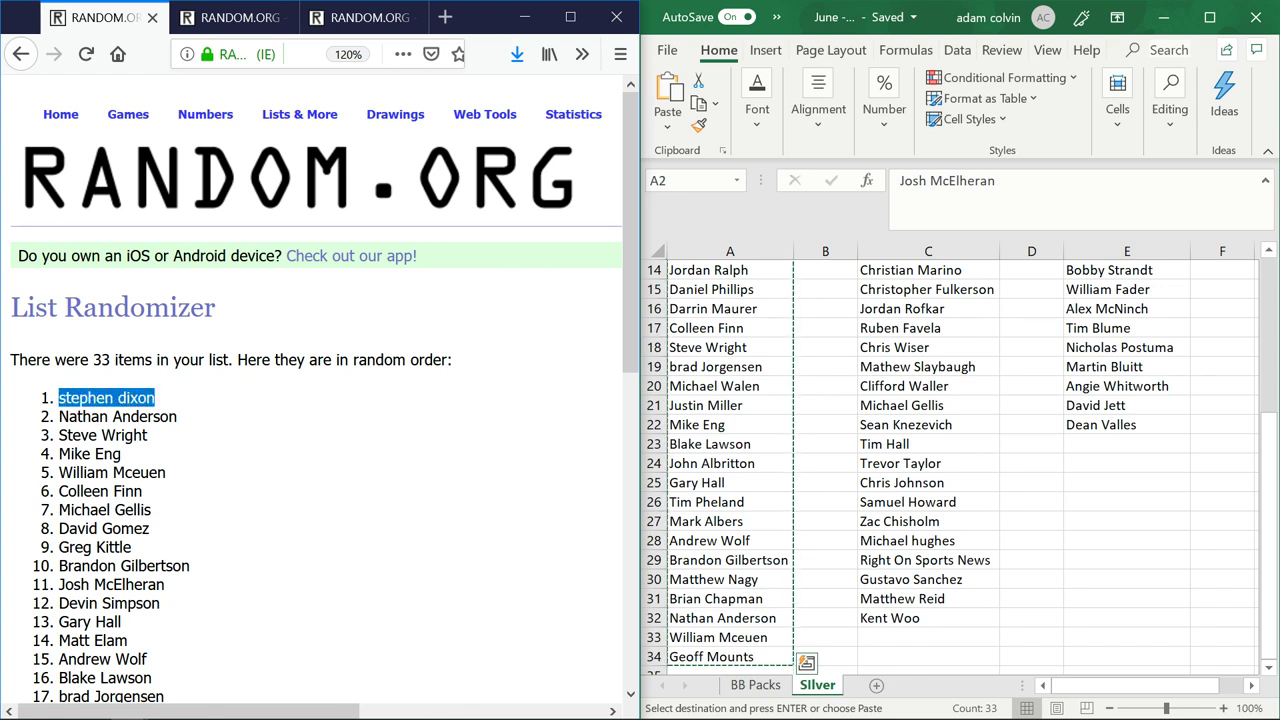
pyautogui.hotkey('ctrl', 'c')
pyautogui.scroll(5, 876, 465)
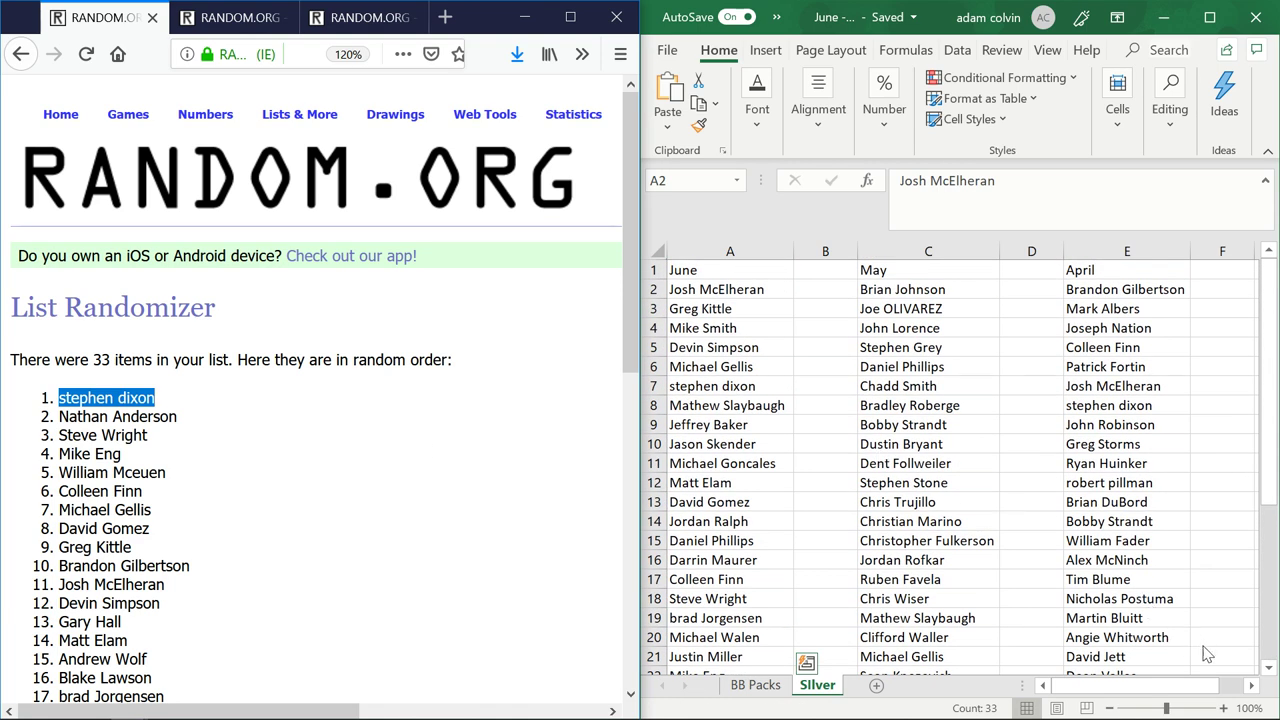
pyautogui.click(1251, 686)
pyautogui.click(1251, 686)
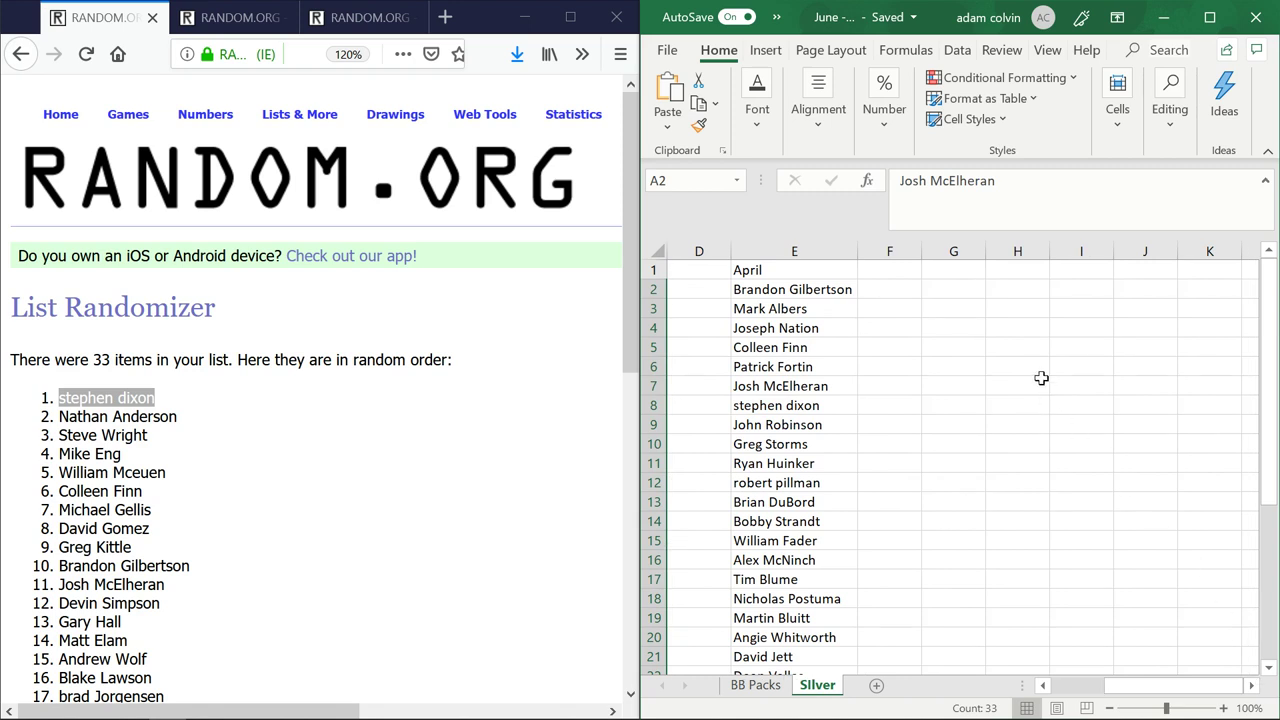
pyautogui.click(1023, 313)
pyautogui.hotkey('ctrl', 'v')
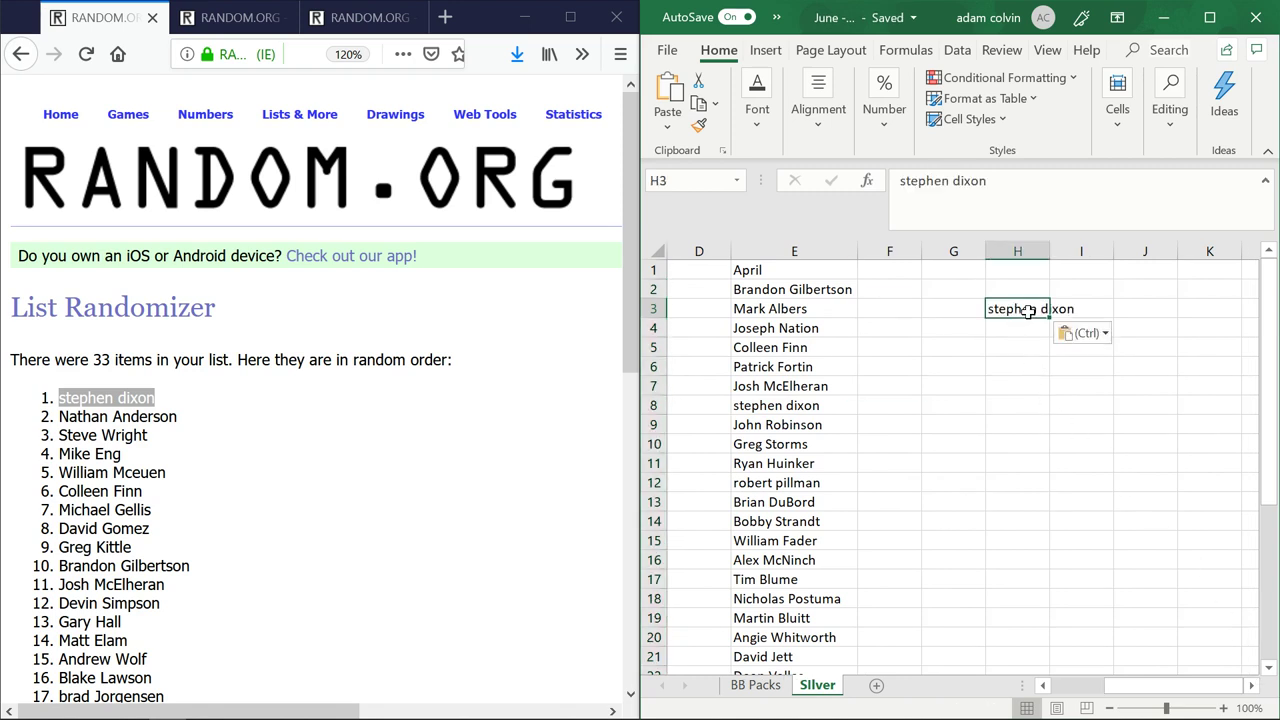
pyautogui.doubleClick(1050, 251)
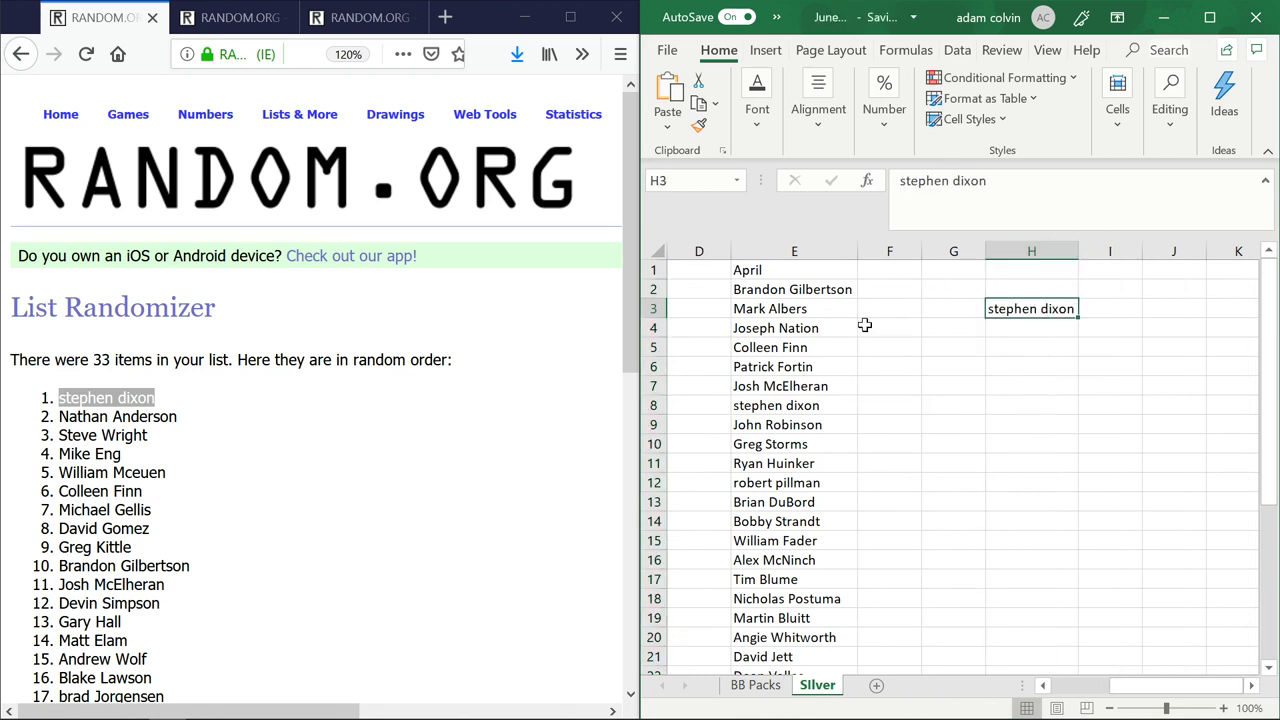
# Copy the May names in C2:C32 of the SIlver sheet
pyautogui.click(841, 359)
pyautogui.hscroll(-3, 714, 323)
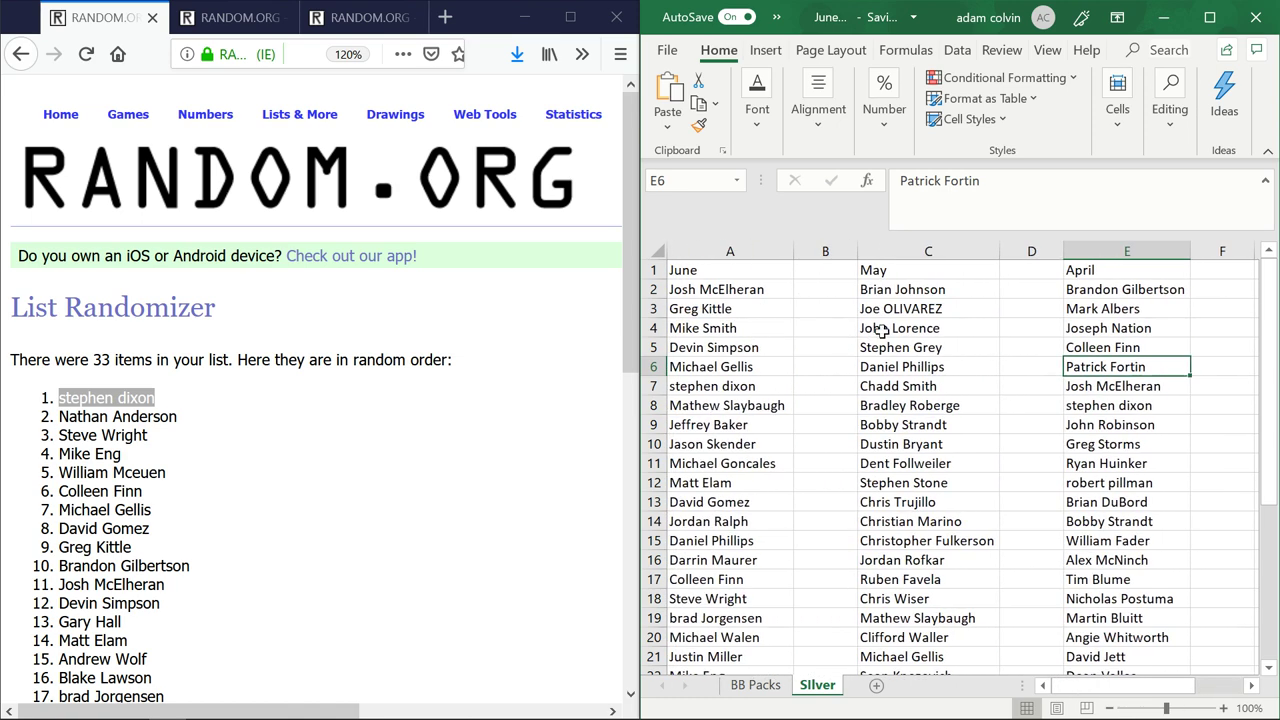
pyautogui.moveTo(926, 289); pyautogui.dragTo(930, 580)
pyautogui.moveTo(950, 670); pyautogui.dragTo(947, 638)
pyautogui.hotkey('ctrl', 'c')
pyautogui.hotkey('ctrl', 'q')
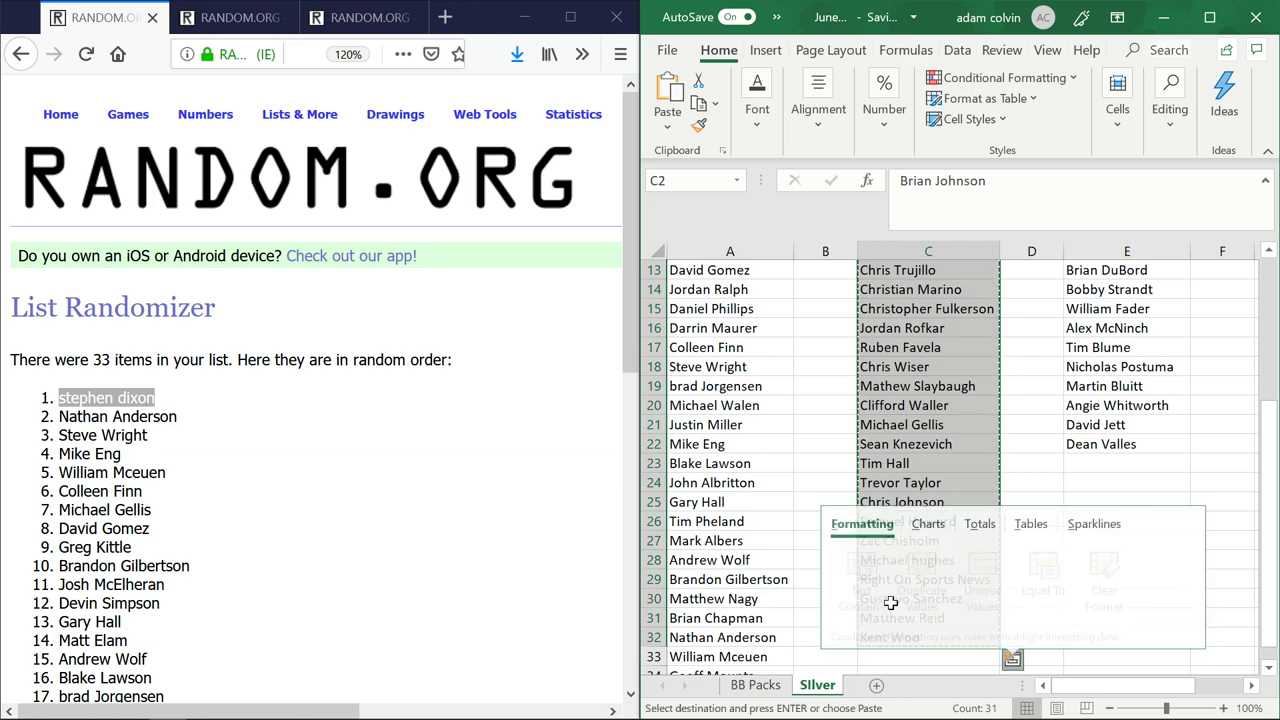
# Open the List Randomizer in the second RANDOM.ORG tab and paste the May names as list items
pyautogui.click(230, 17)
pyautogui.scroll(-12, 185, 610)
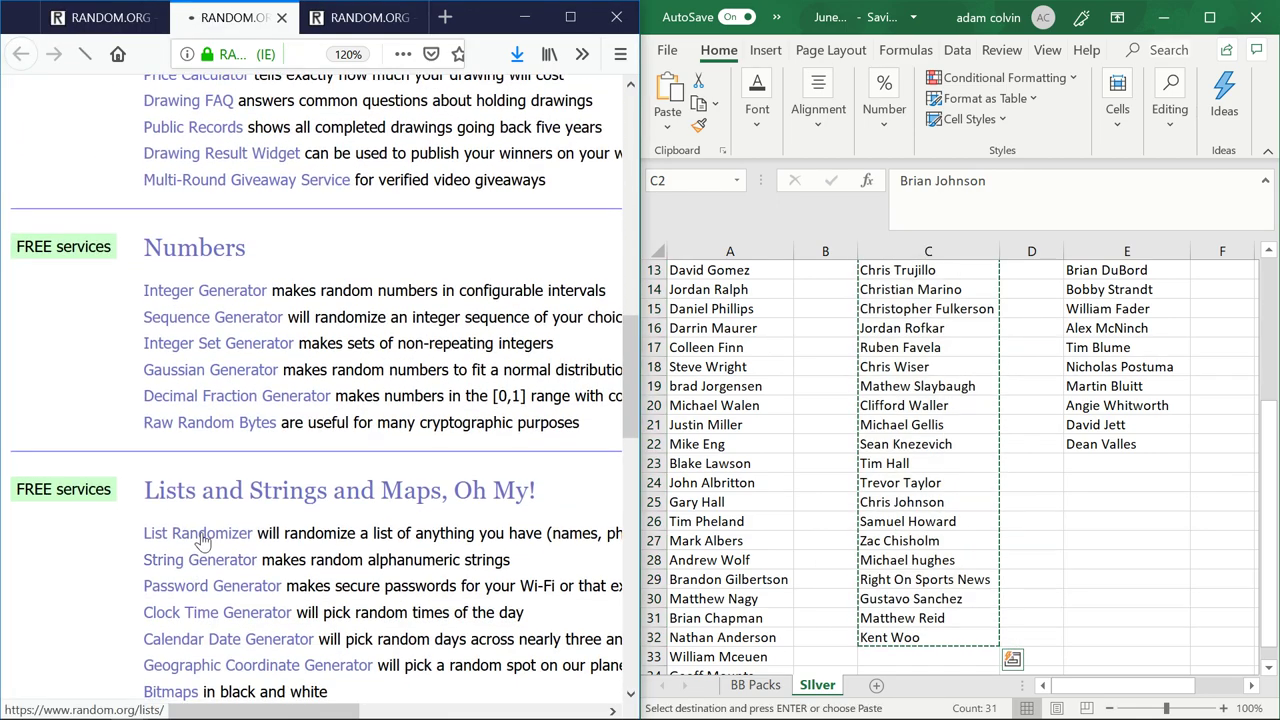
pyautogui.click(198, 533)
pyautogui.scroll(-5, 190, 500)
pyautogui.hotkey('ctrl', 'v')
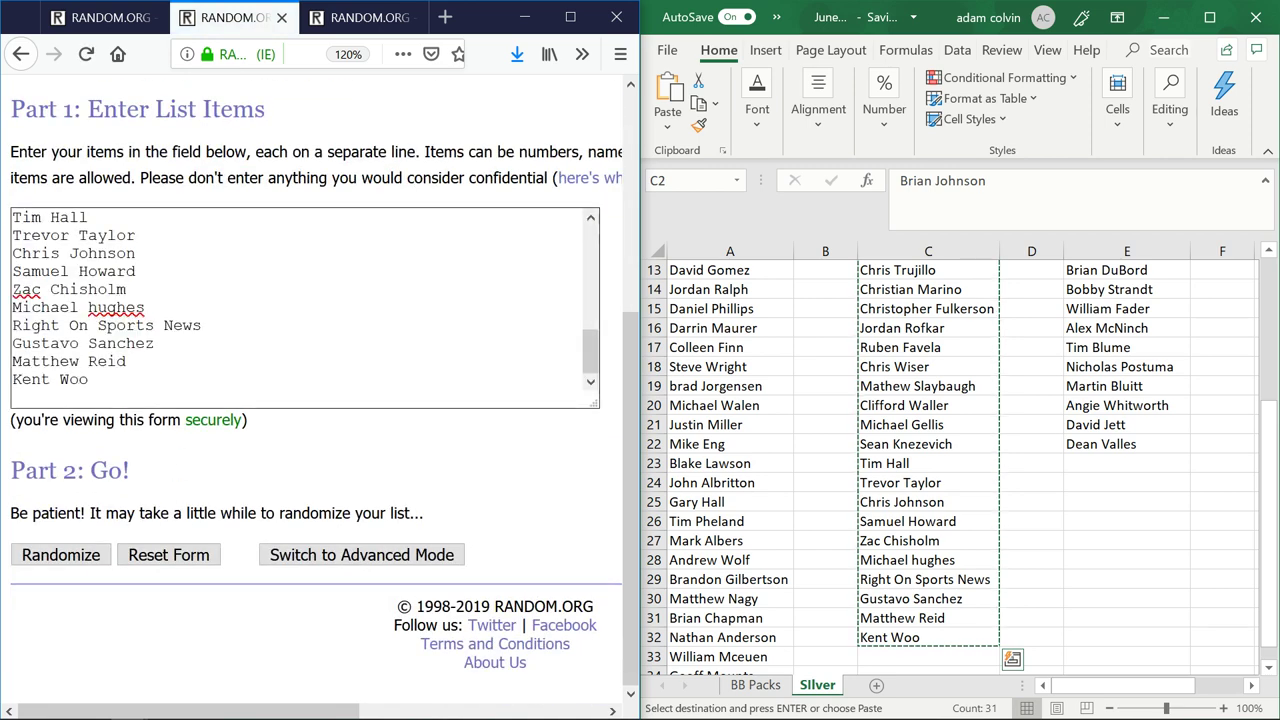
# Randomize the May names list, repeating the randomization several times
pyautogui.click(58, 558)
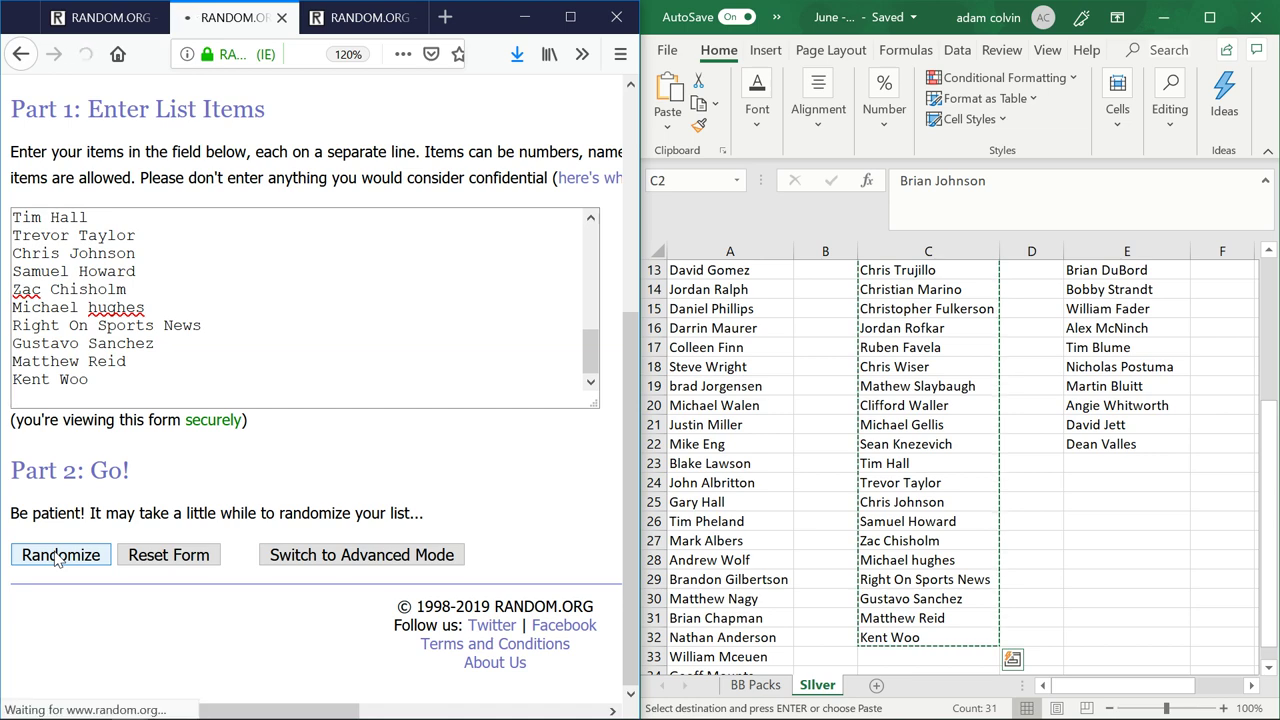
pyautogui.scroll(-5, 60, 540)
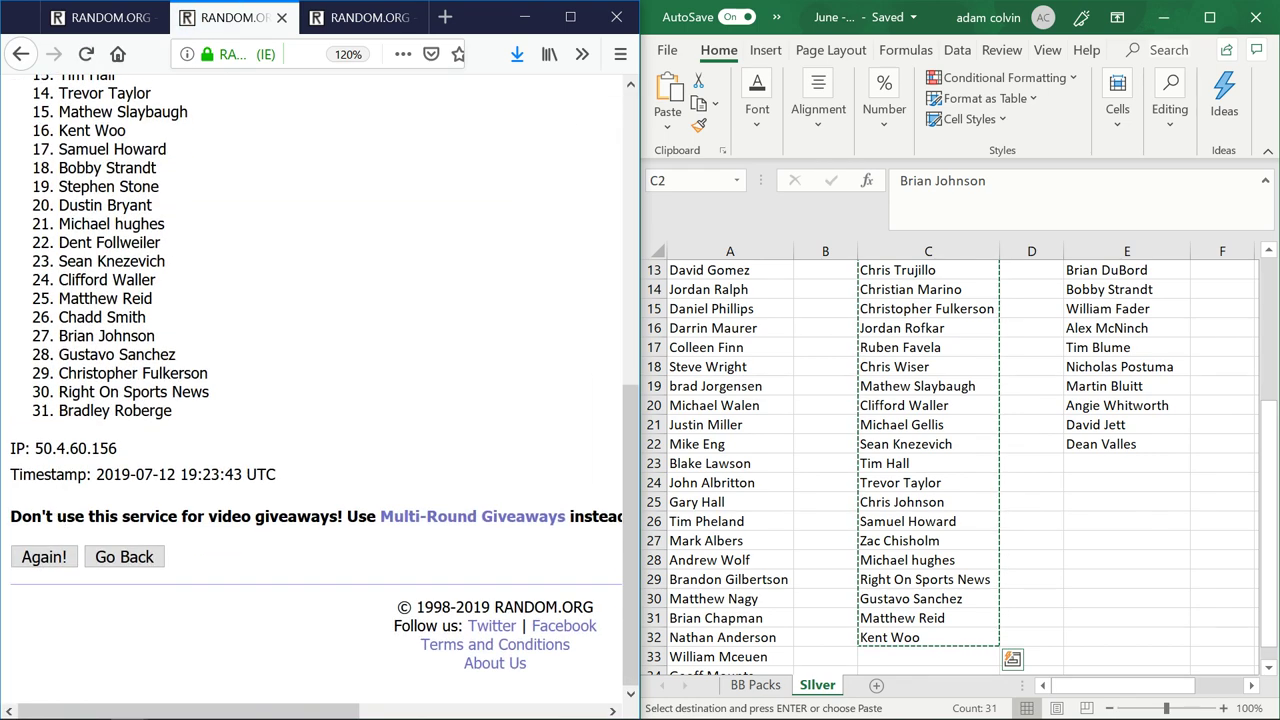
pyautogui.click(50, 556)
pyautogui.scroll(-5, 50, 560)
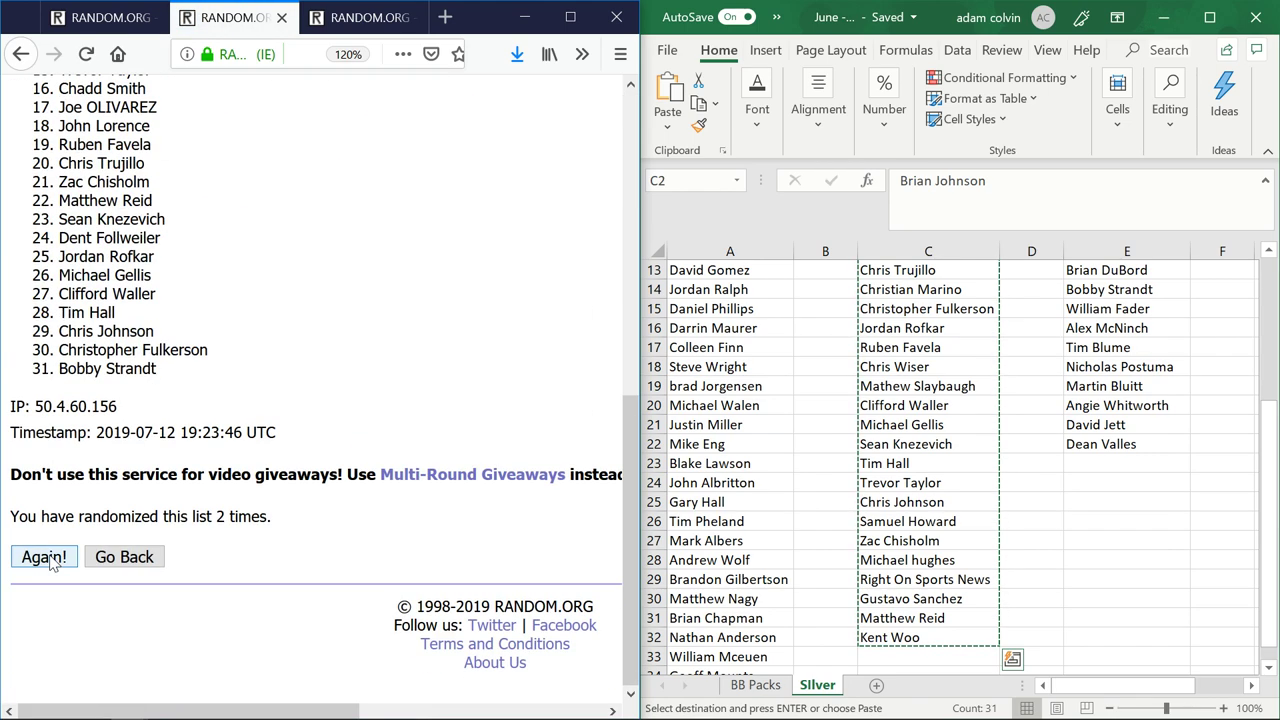
pyautogui.click(44, 557)
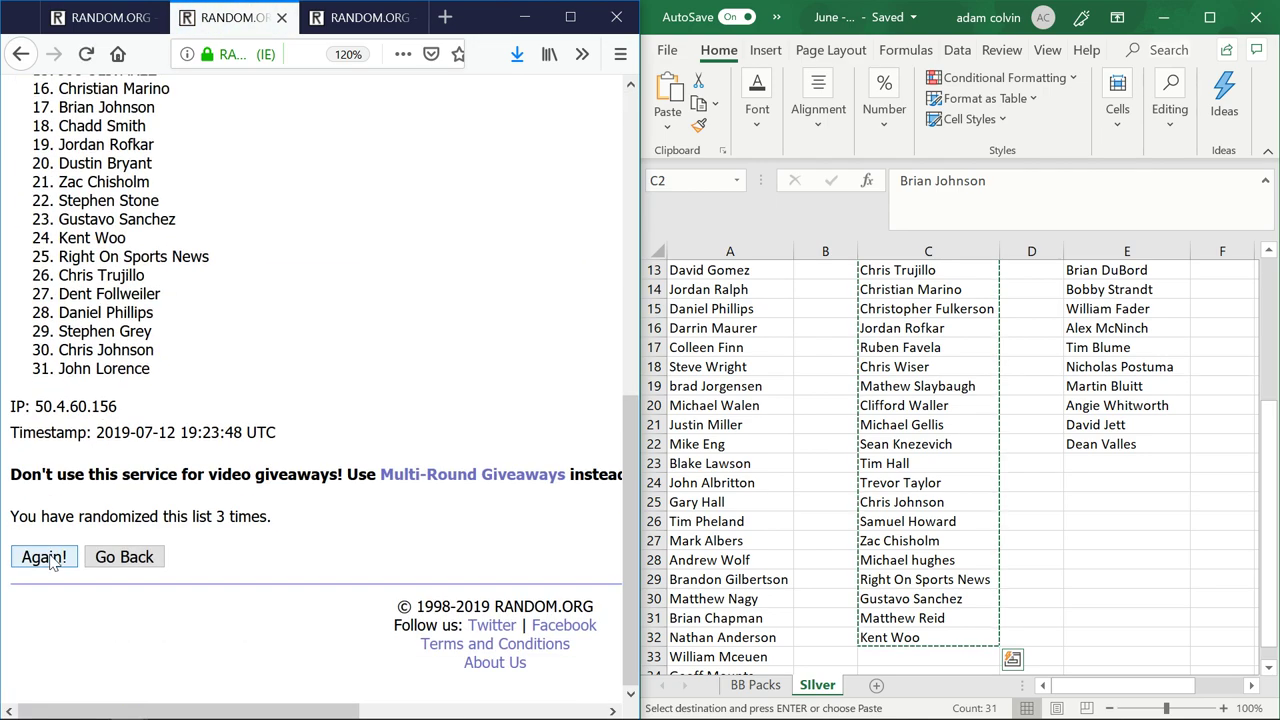
pyautogui.click(44, 557)
pyautogui.click(44, 557)
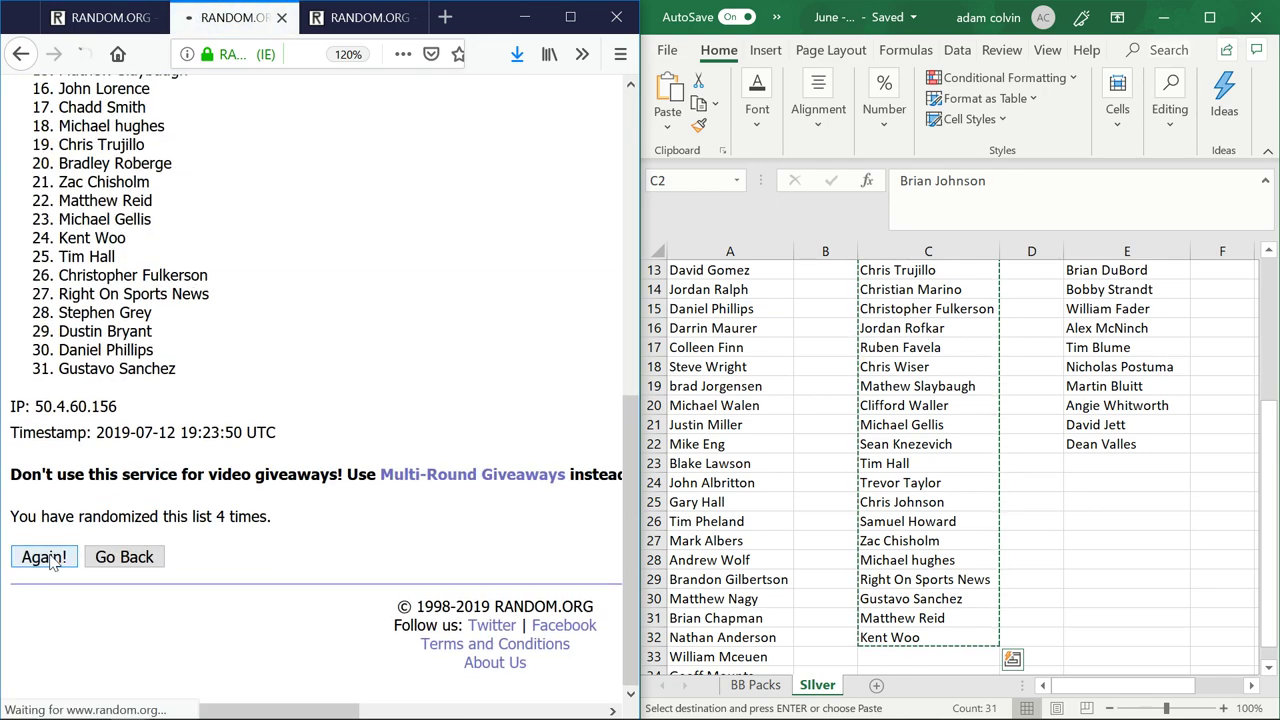
pyautogui.scroll(-5, 47, 560)
pyautogui.click(50, 568)
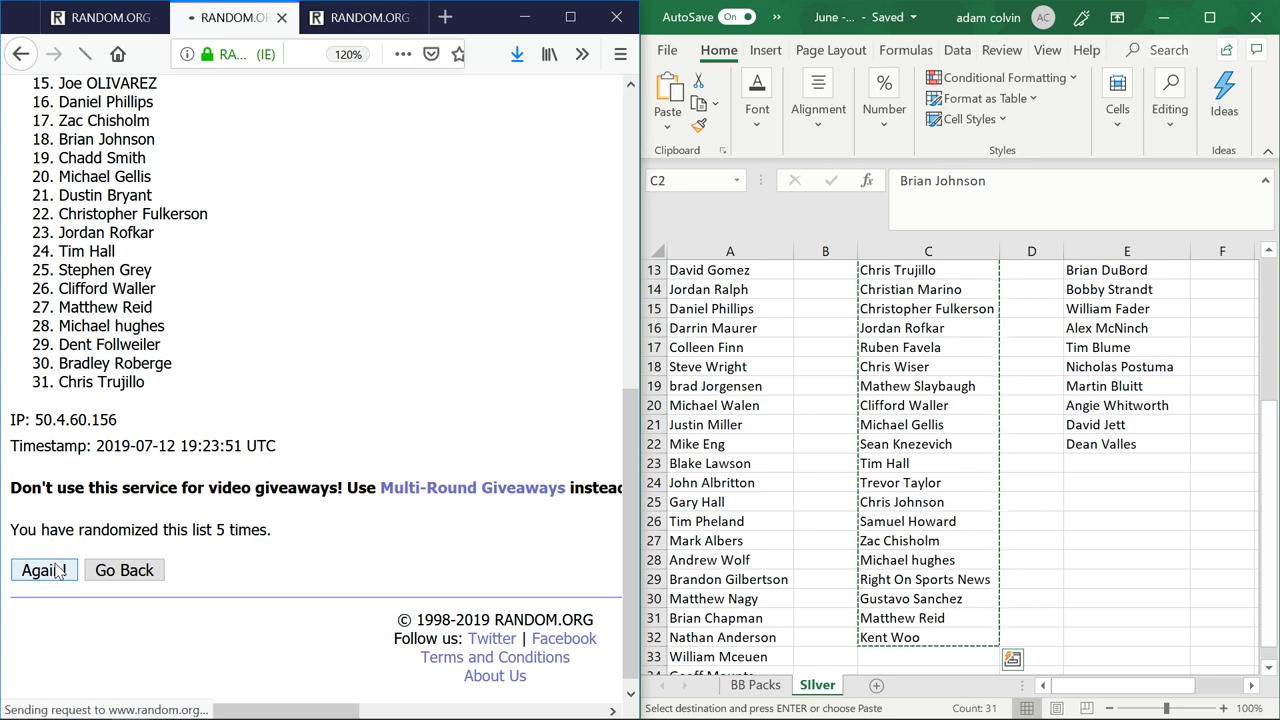
pyautogui.scroll(-5, 55, 568)
pyautogui.click(50, 567)
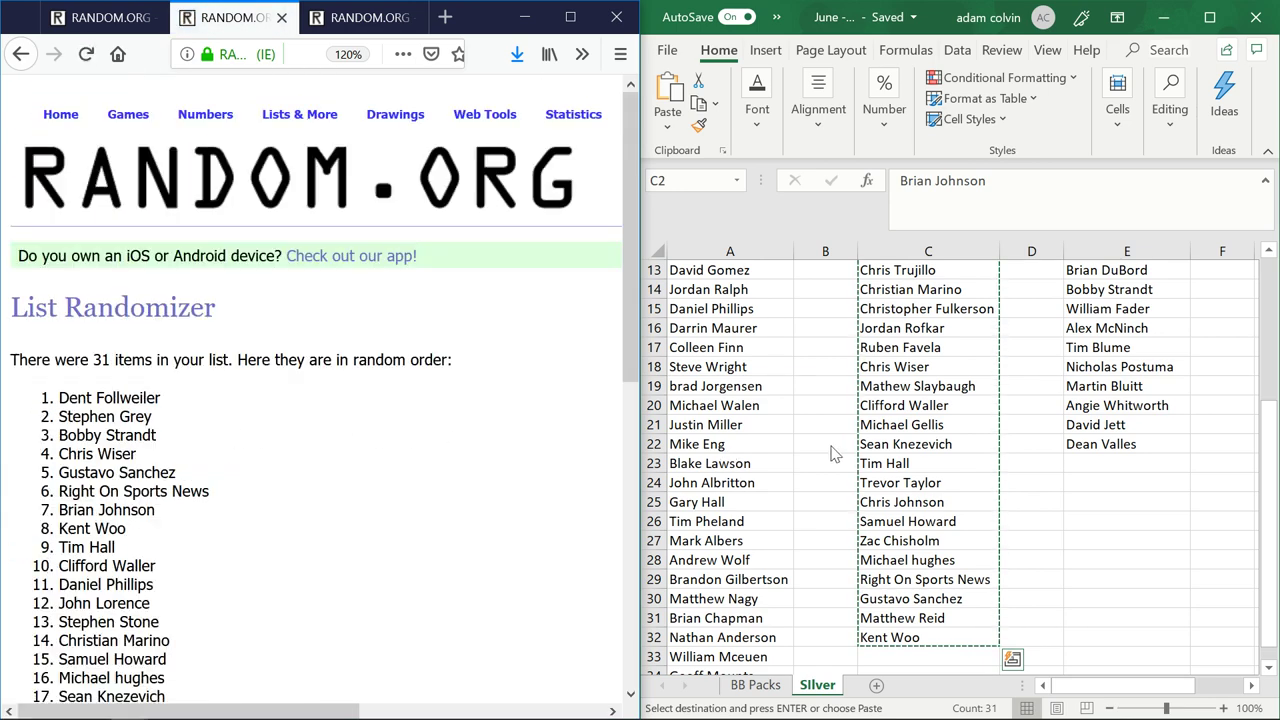
# Enter the first name of the top entry in the randomized May list in cell H4
pyautogui.scroll(4, 852, 393)
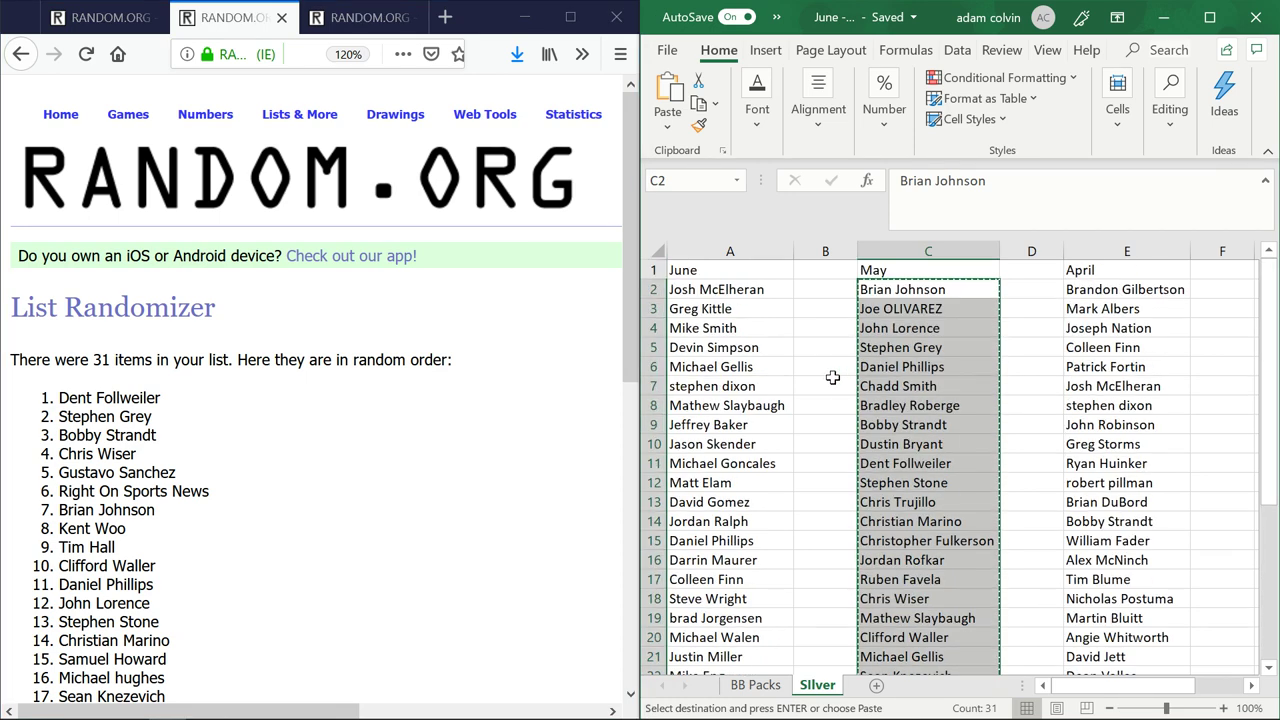
pyautogui.hscroll(2, 833, 377)
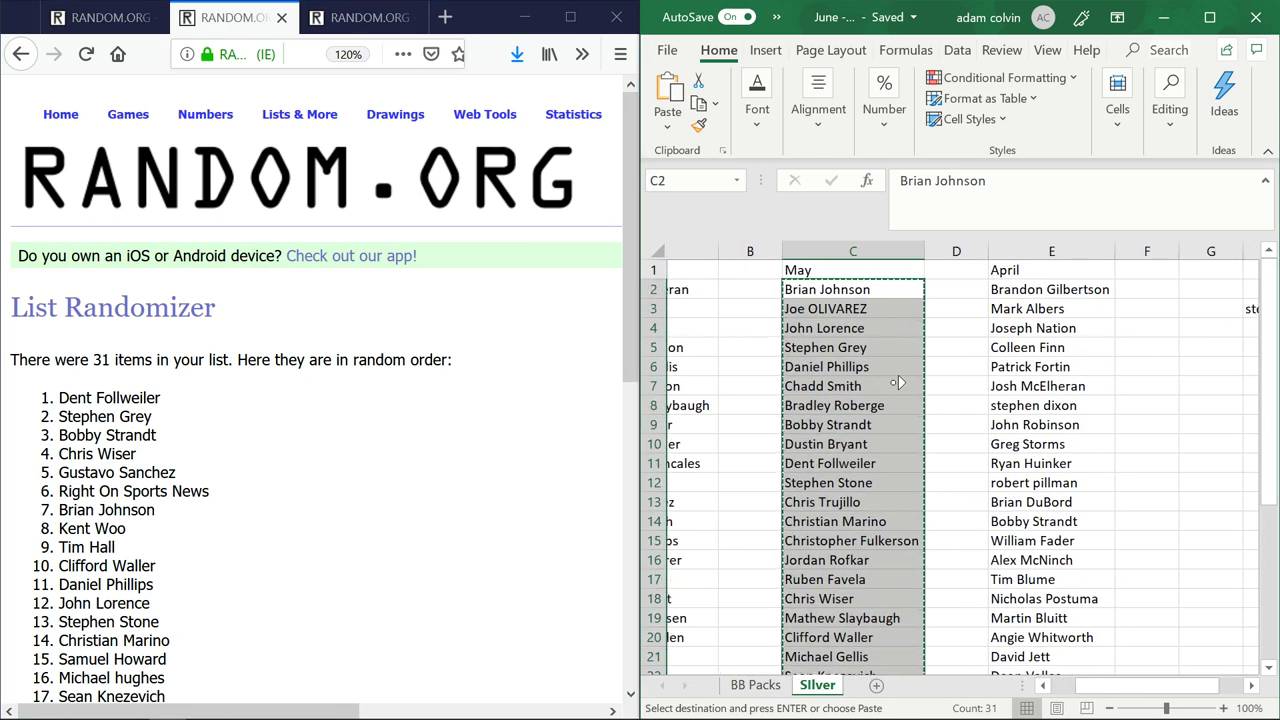
pyautogui.hscroll(2, 900, 382)
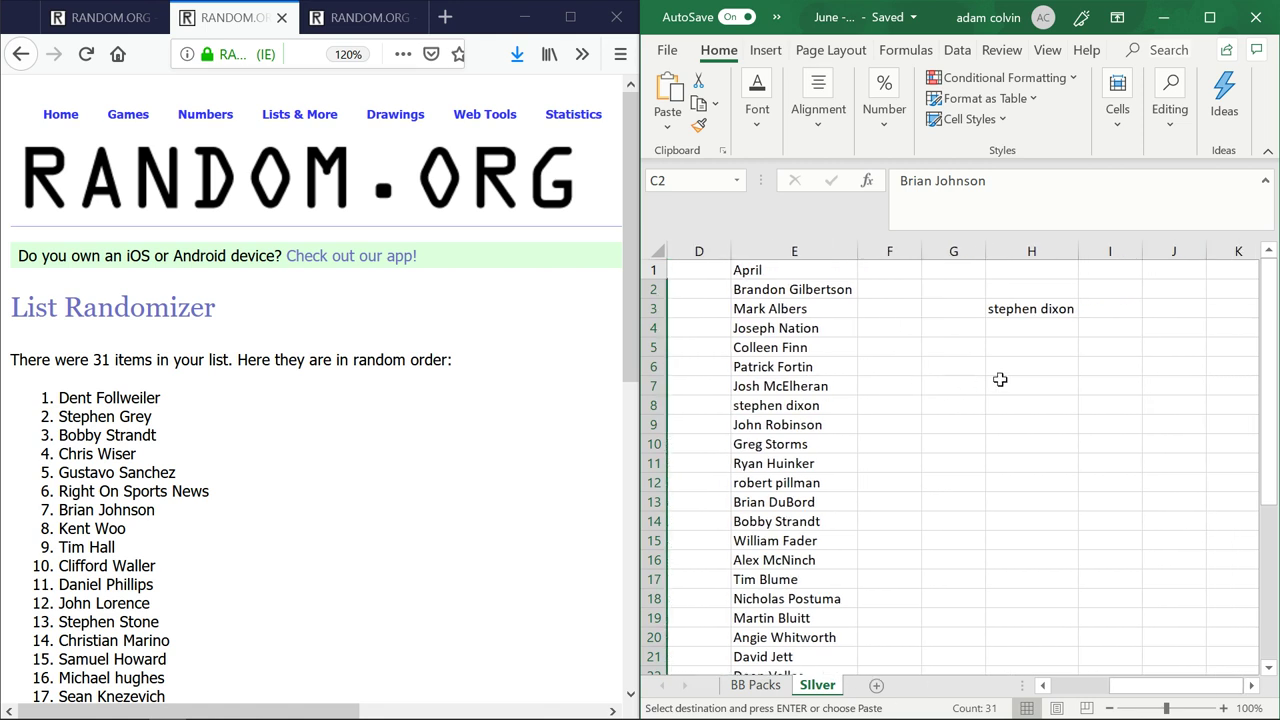
pyautogui.click(1040, 331)
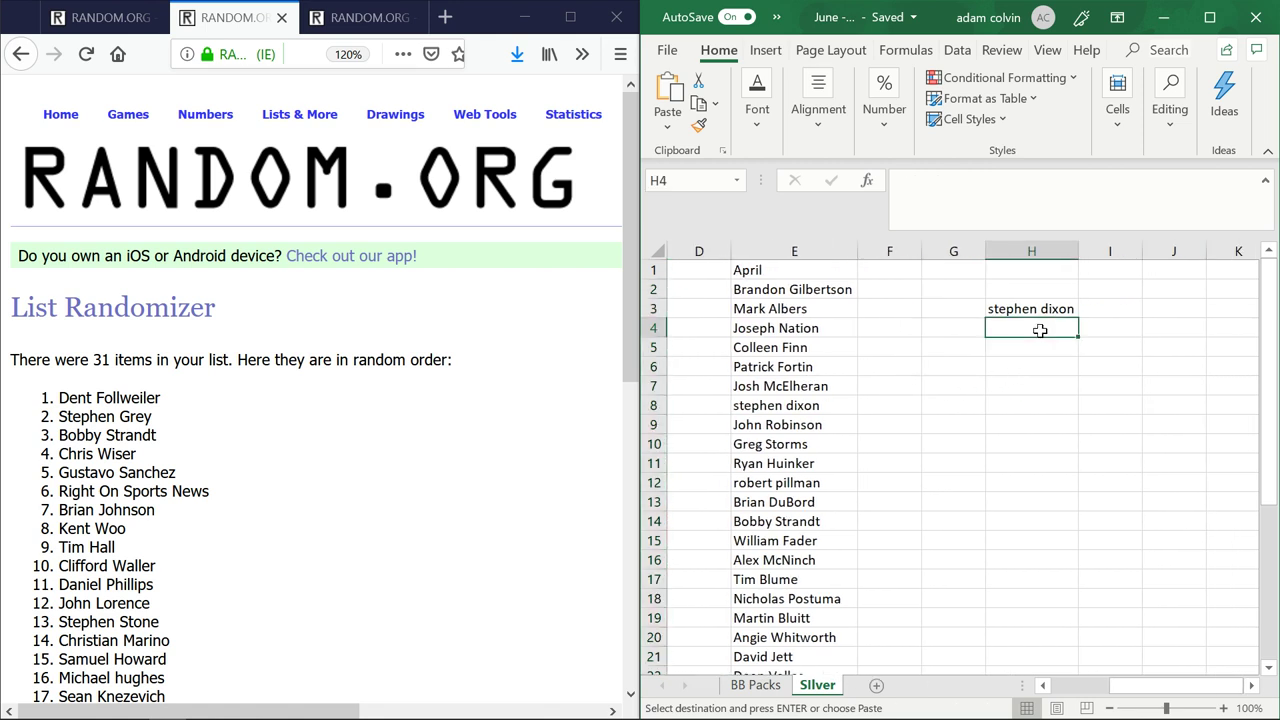
pyautogui.write('Dent')
pyautogui.press('Return')
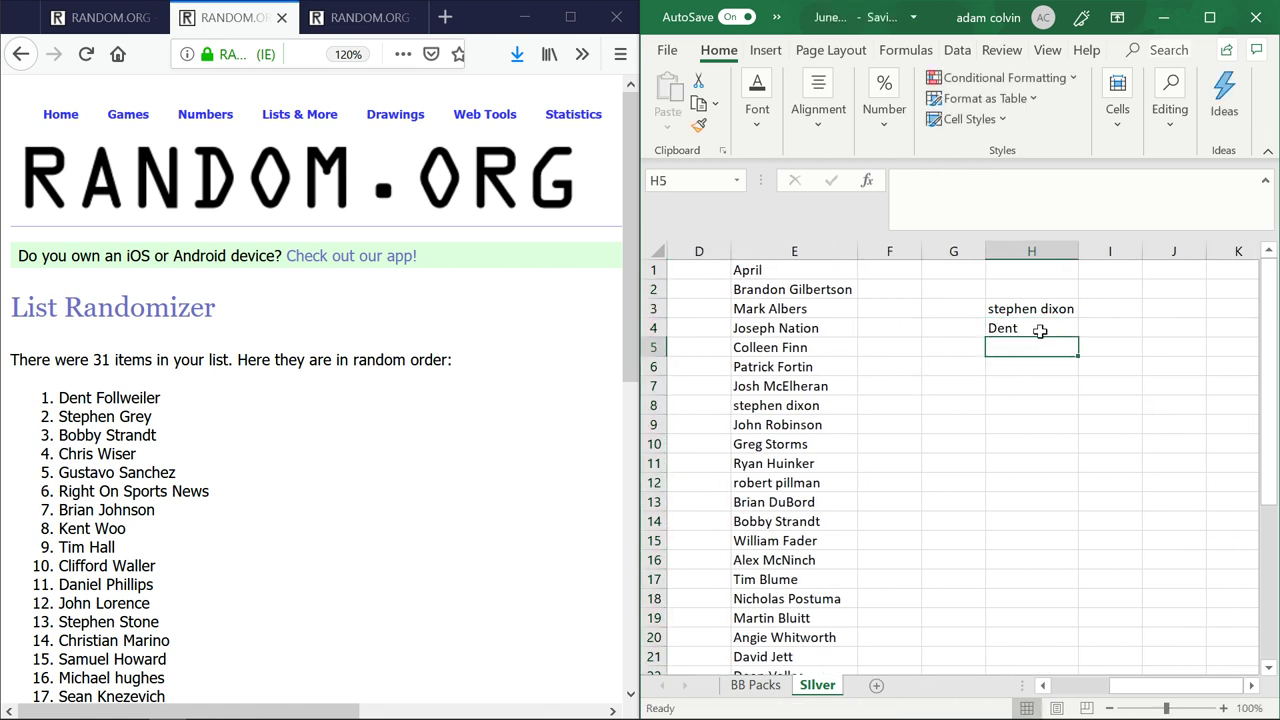
# Open the List Randomizer in the third RANDOM.ORG tab and go to its list entry form
pyautogui.moveTo(363, 105)
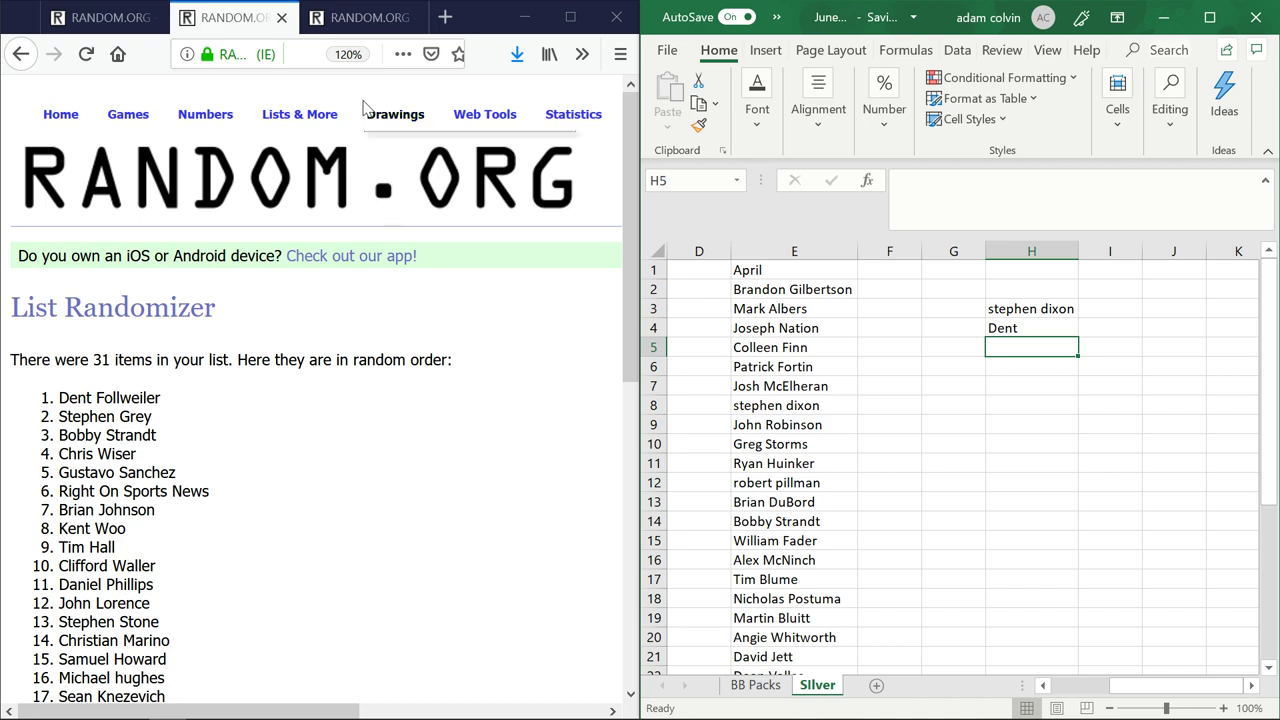
pyautogui.click(362, 18)
pyautogui.scroll(-5, 325, 450)
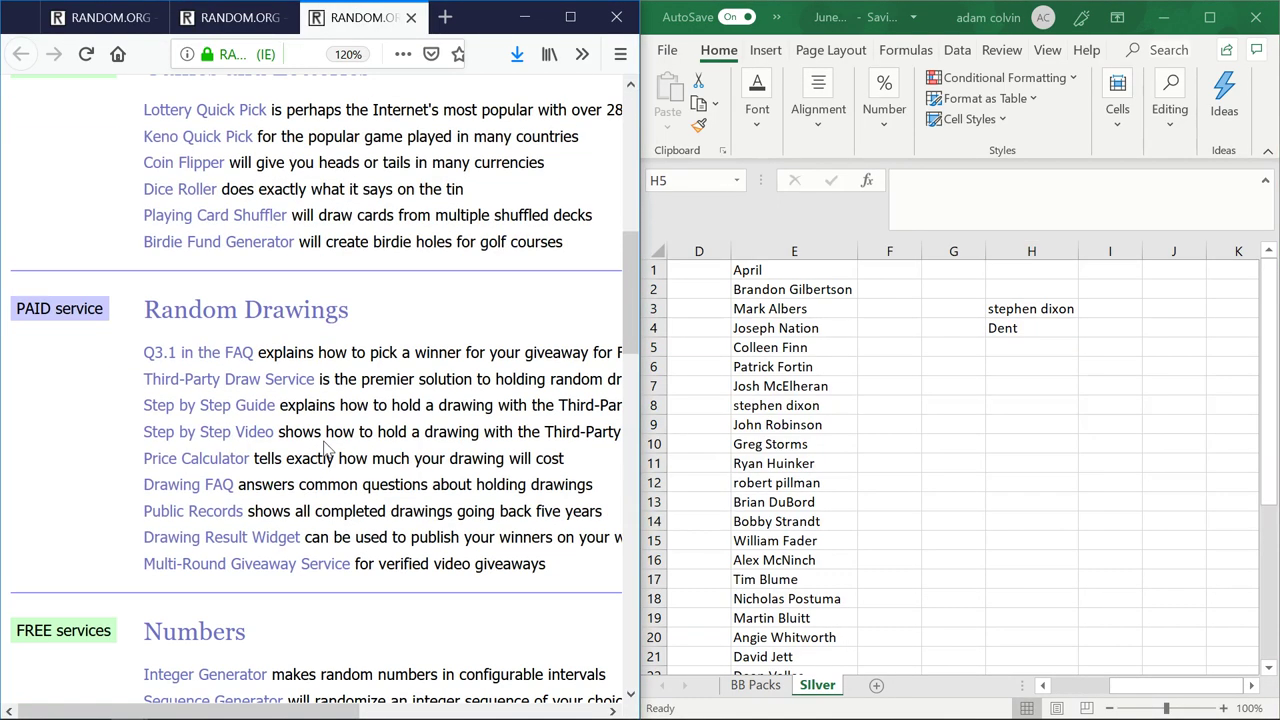
pyautogui.scroll(-5, 325, 450)
pyautogui.click(205, 410)
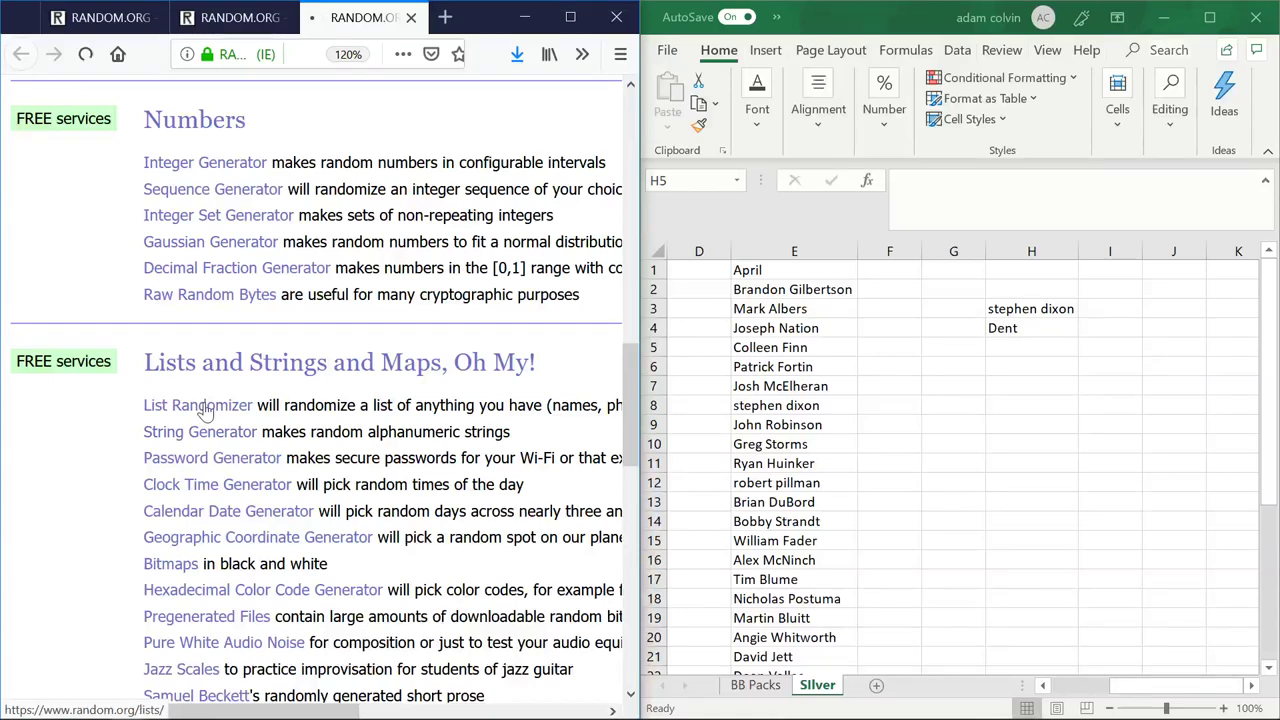
pyautogui.scroll(-5, 349, 409)
pyautogui.click(757, 378)
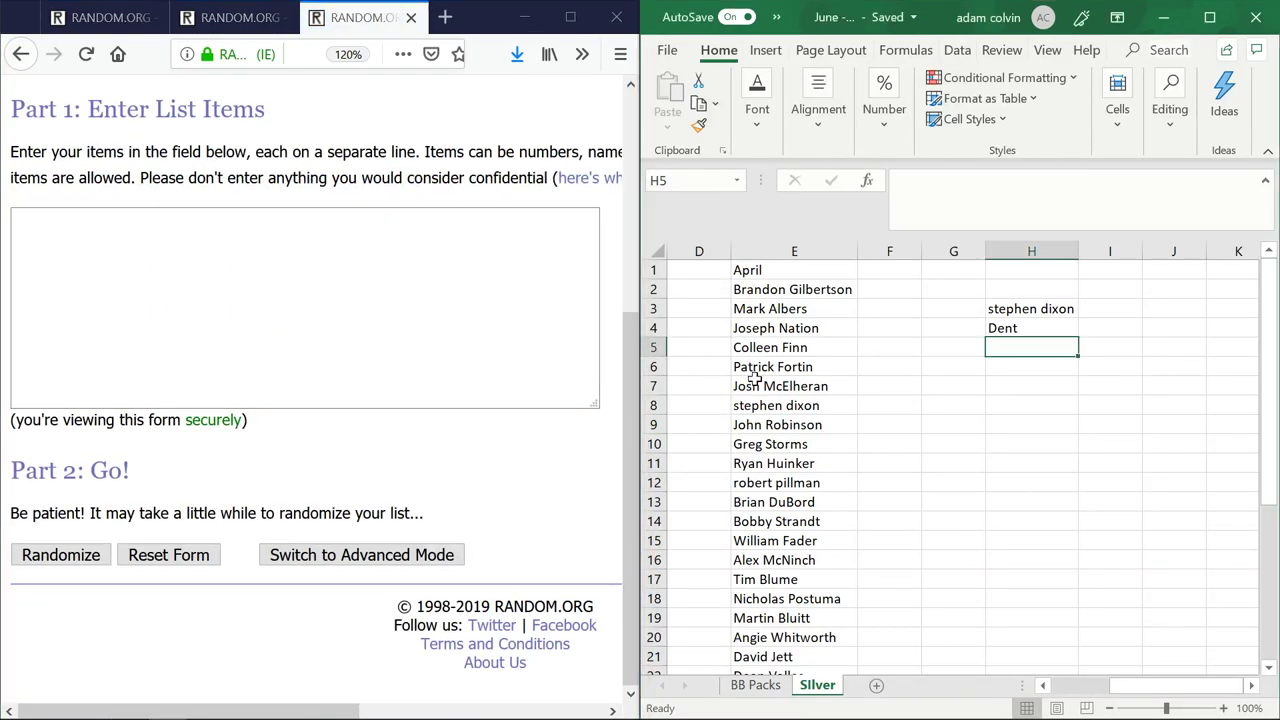
pyautogui.moveTo(775, 290); pyautogui.dragTo(797, 618)
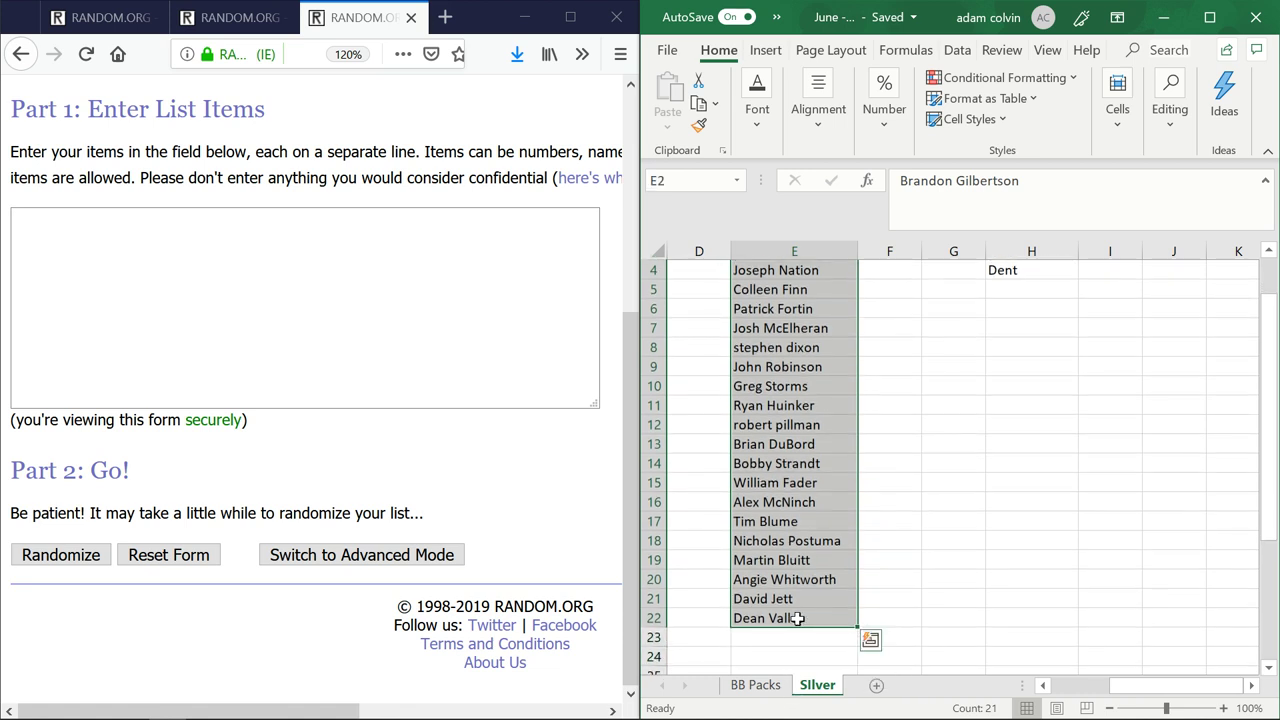
pyautogui.hotkey('ctrl', 'q')
pyautogui.click(790, 385)
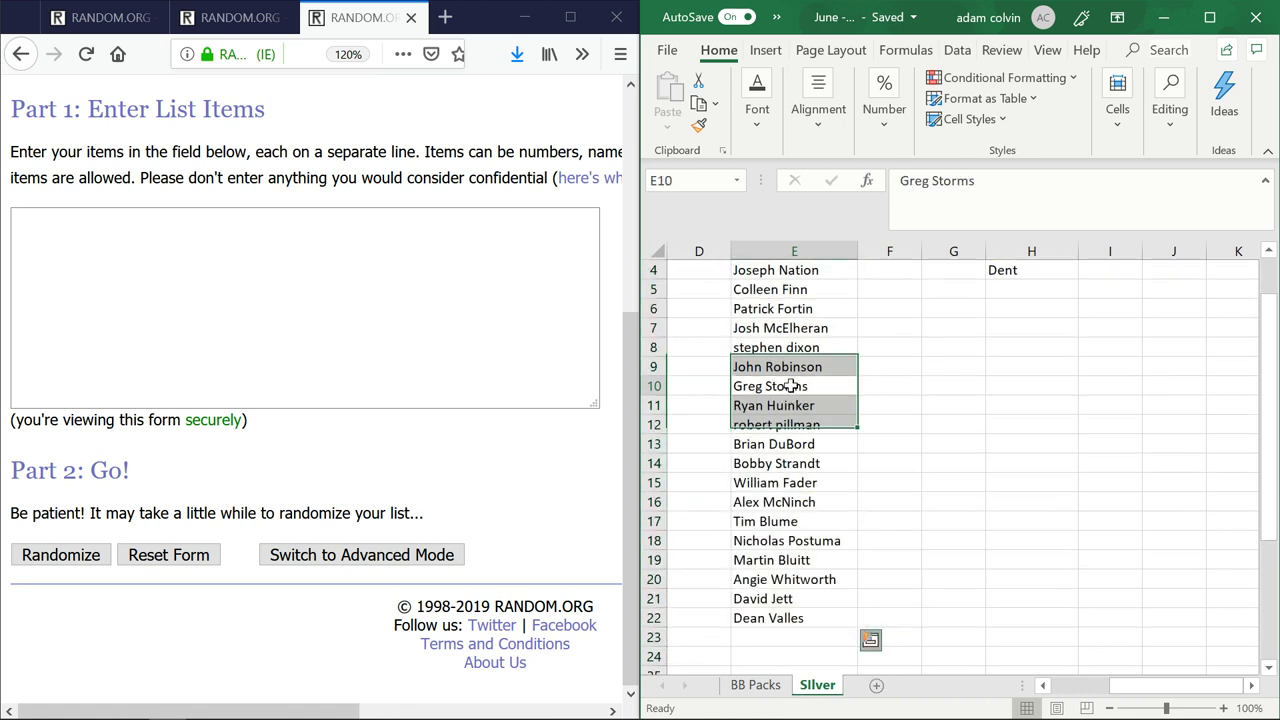
pyautogui.scroll(1, 785, 375)
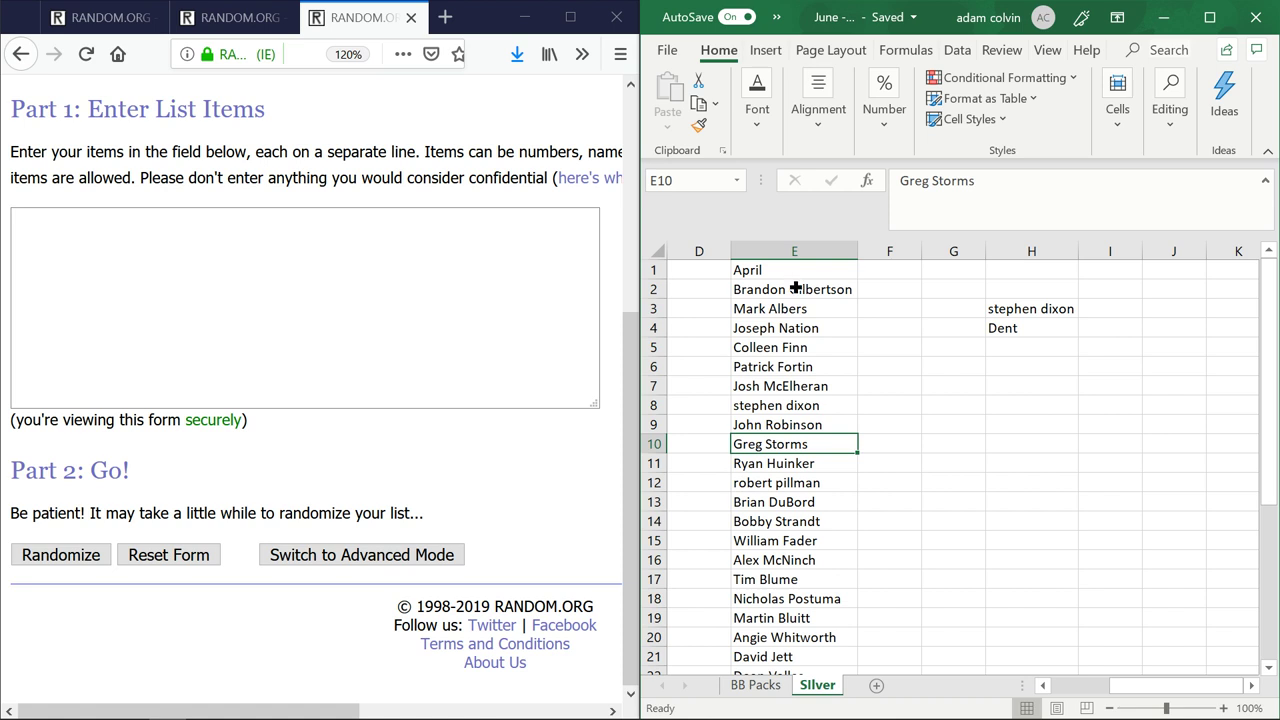
# Copy the April names from E2:E22 of the SIlver sheet and paste them as list items in the List Randomizer
pyautogui.moveTo(795, 288); pyautogui.dragTo(787, 685)
pyautogui.moveTo(788, 638); pyautogui.dragTo(788, 638)
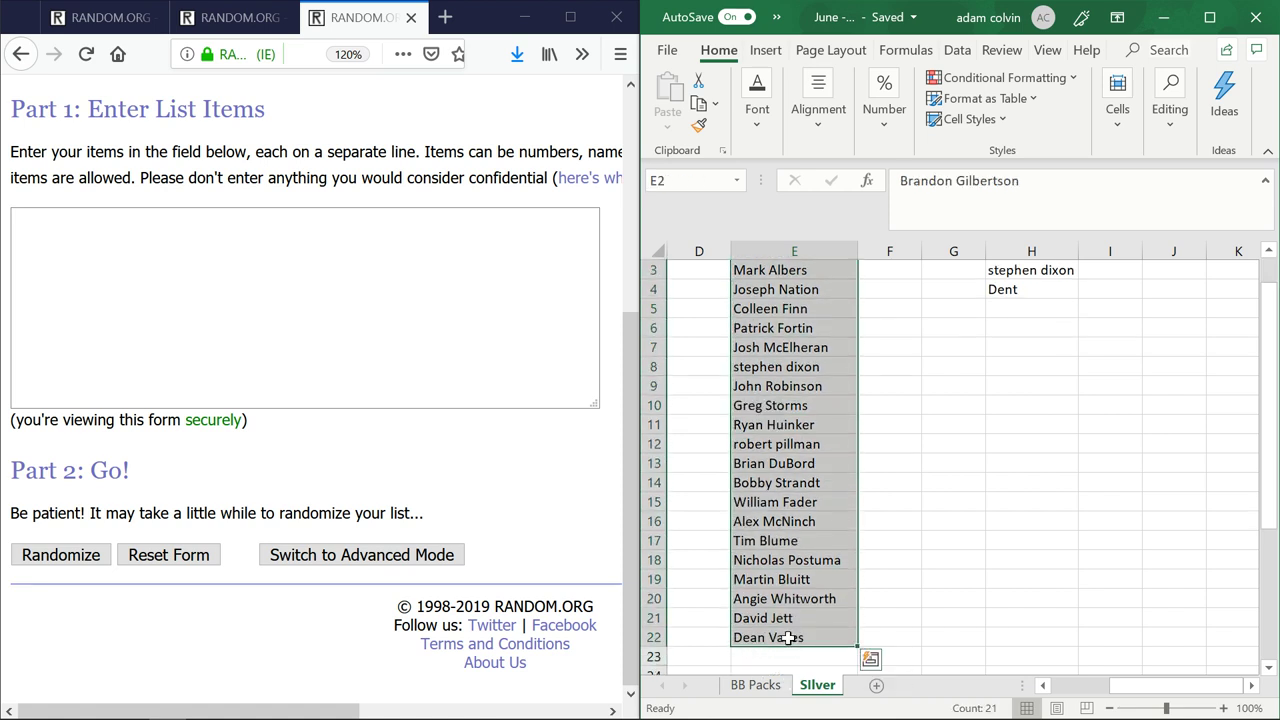
pyautogui.hotkey('ctrl', 'c')
pyautogui.click(13, 219)
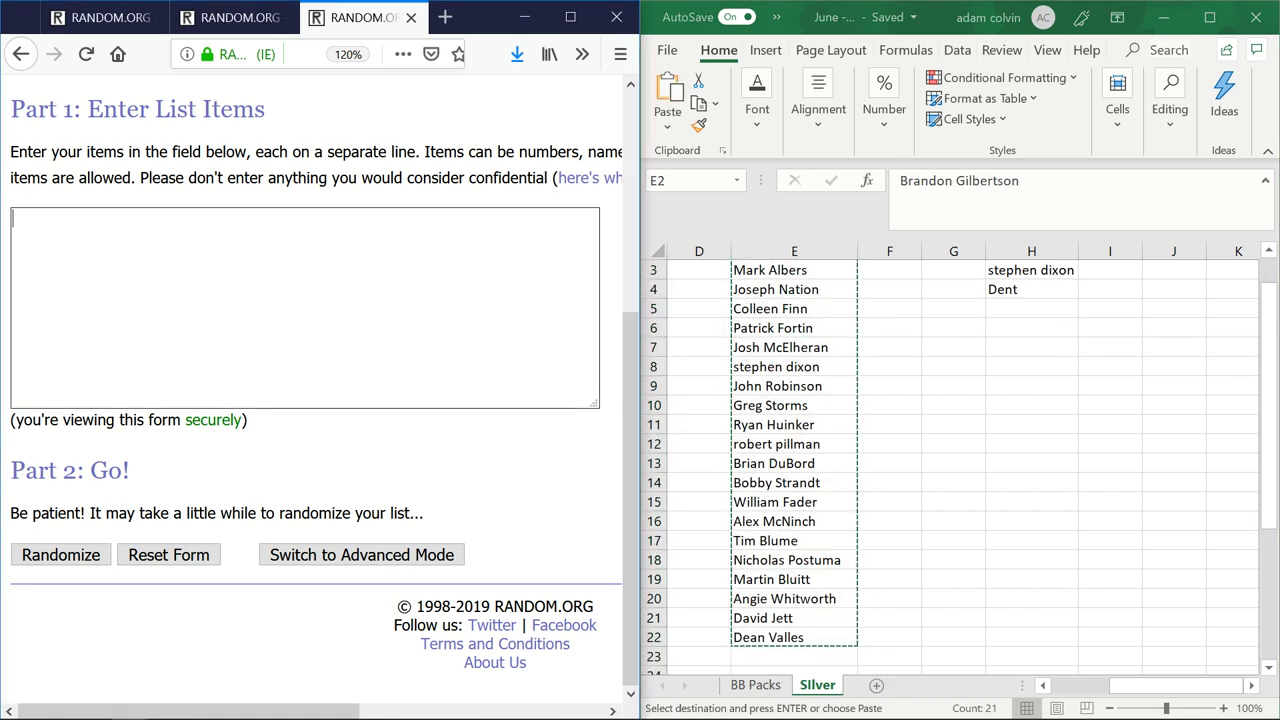
pyautogui.rightClick(187, 280)
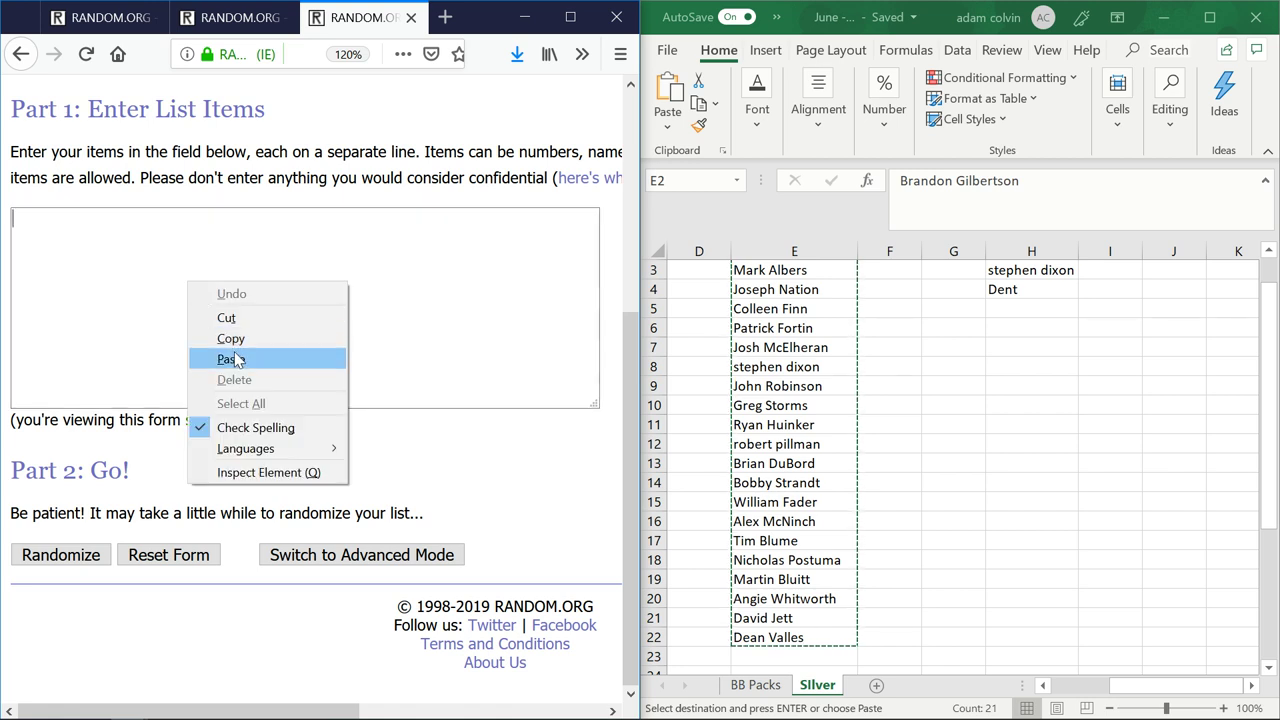
pyautogui.click(239, 357)
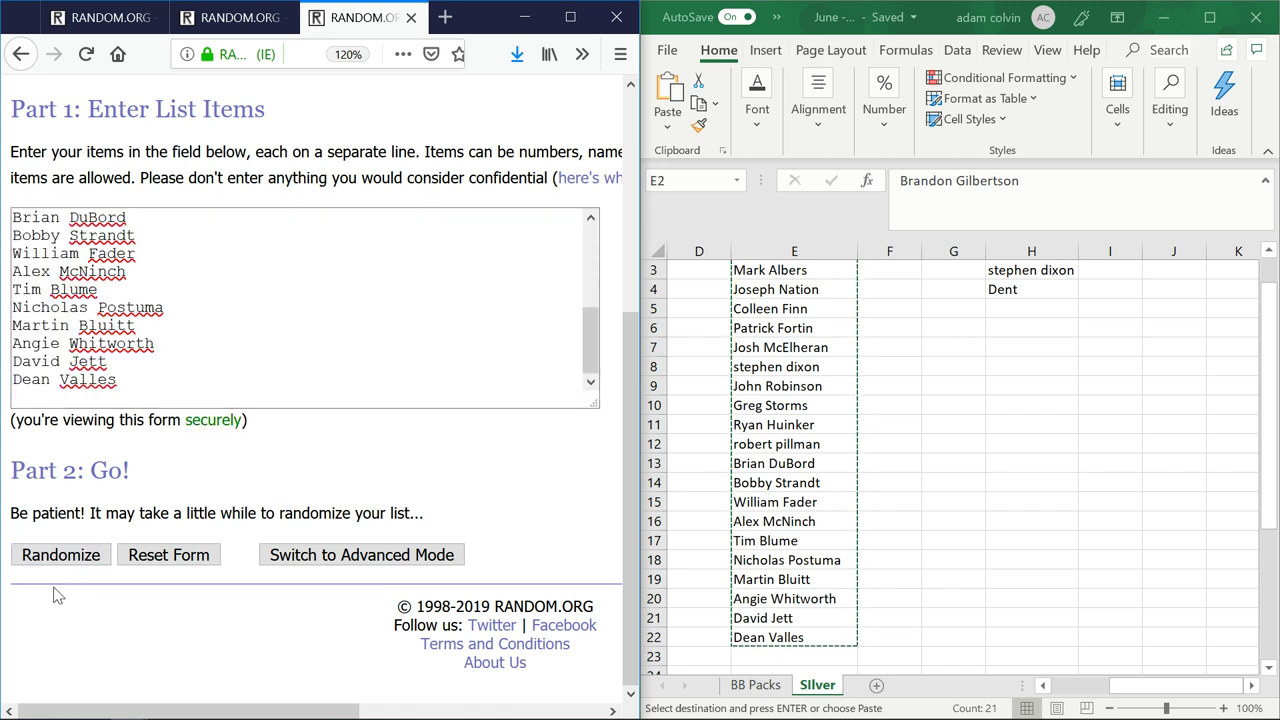
# Randomize the April names list seven times in total
pyautogui.click(57, 558)
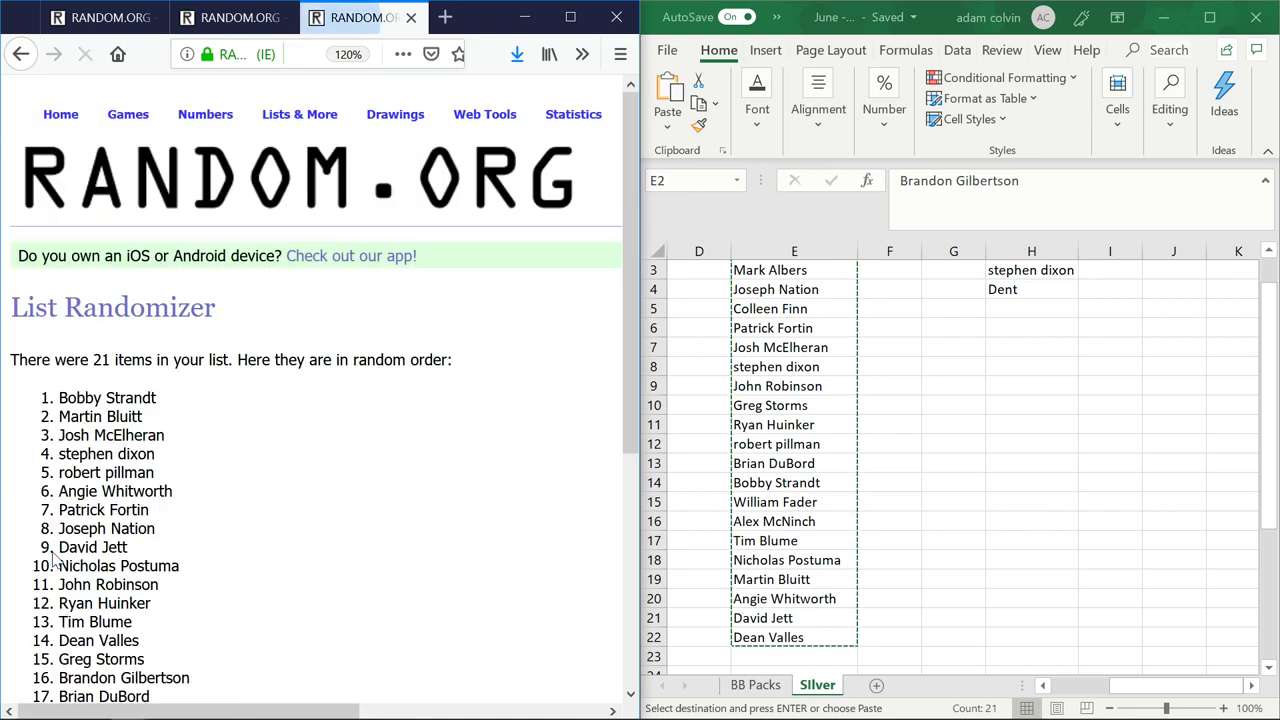
pyautogui.scroll(-3, 55, 560)
pyautogui.click(48, 557)
pyautogui.scroll(-5, 48, 557)
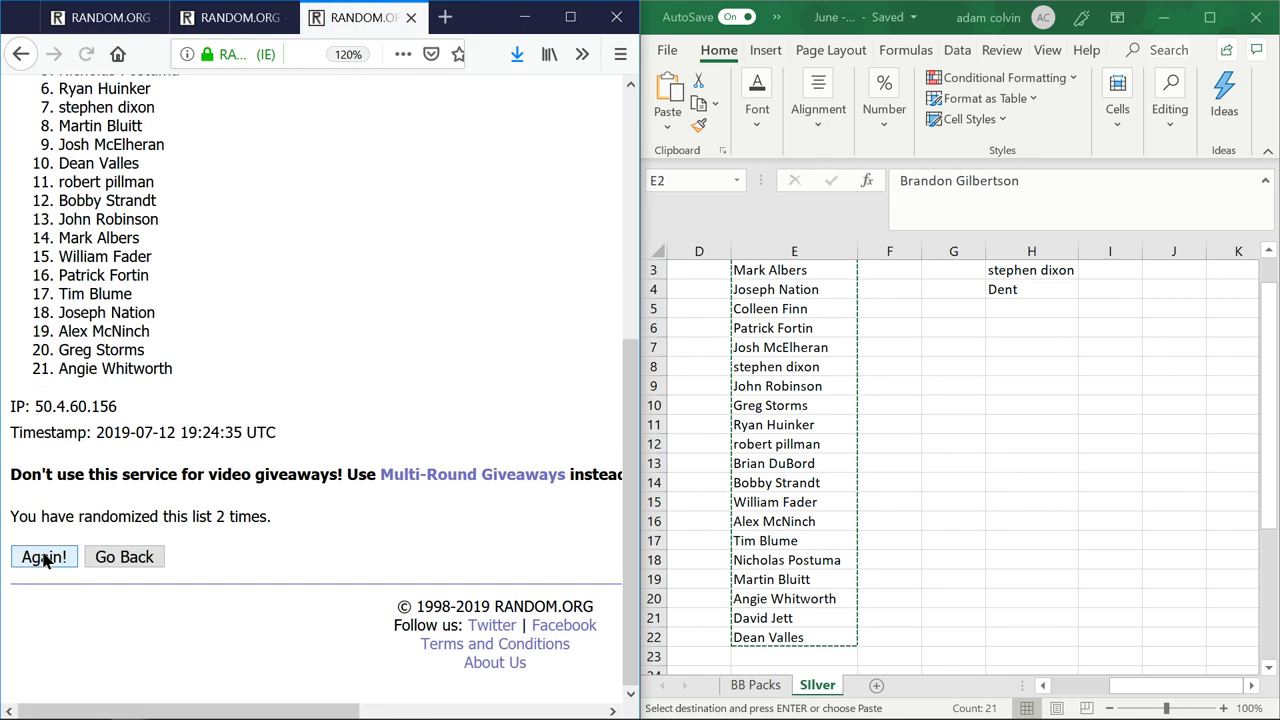
pyautogui.click(44, 557)
pyautogui.scroll(-2, 45, 563)
pyautogui.scroll(-3, 45, 563)
pyautogui.click(44, 557)
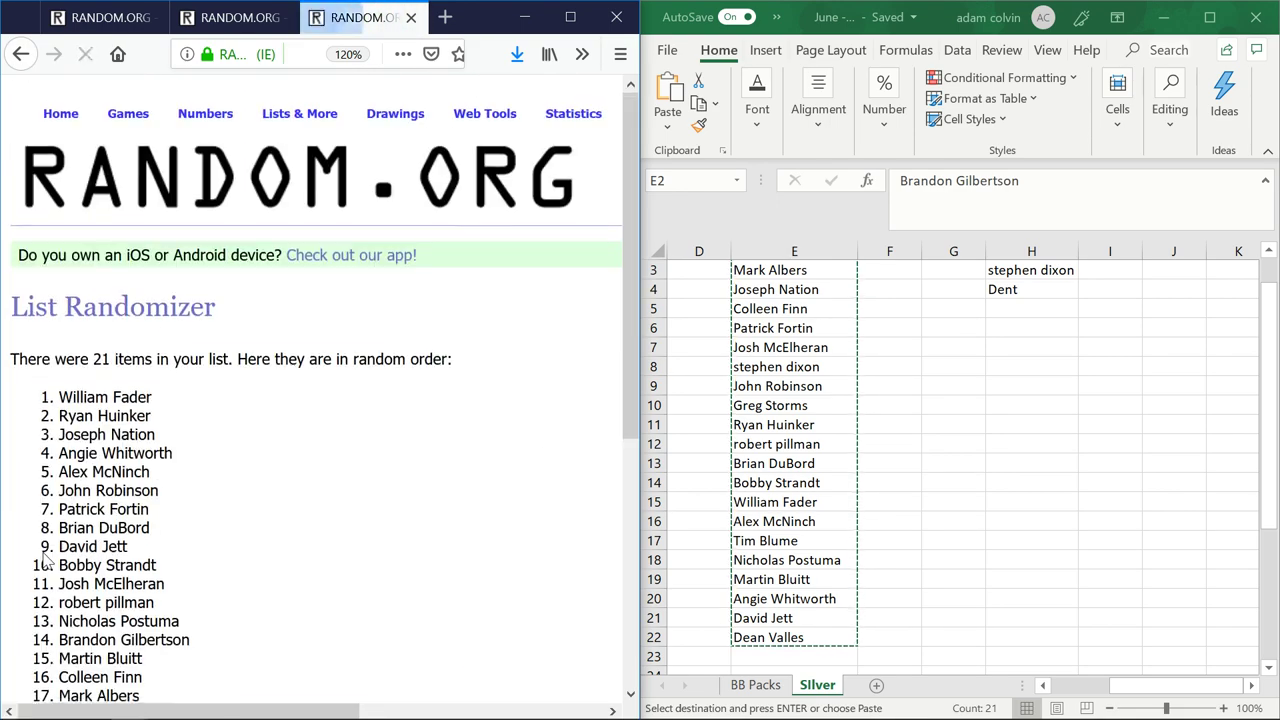
pyautogui.scroll(-5, 45, 560)
pyautogui.click(44, 557)
pyautogui.scroll(-5, 45, 560)
pyautogui.click(44, 557)
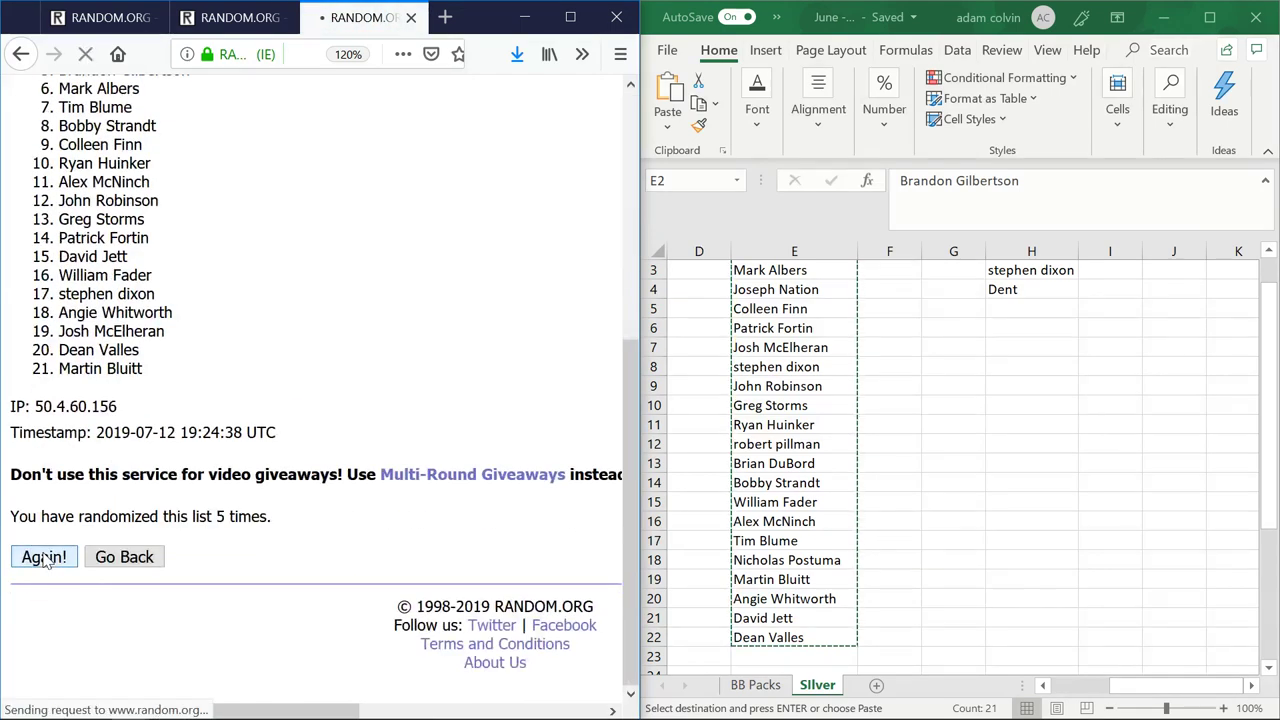
pyautogui.scroll(-5, 45, 560)
pyautogui.click(44, 557)
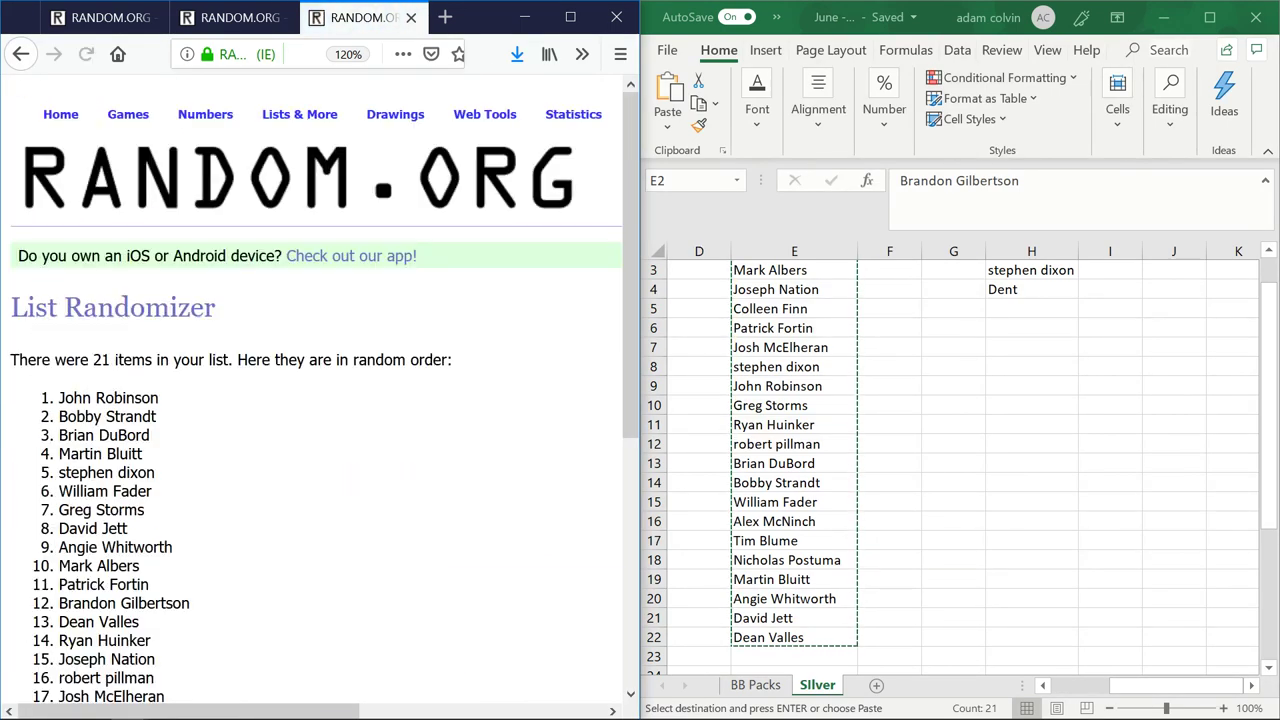
# Copy the top entry of the randomized April list into cell H5 and fit column H's width to its contents
pyautogui.moveTo(160, 398); pyautogui.dragTo(64, 398)
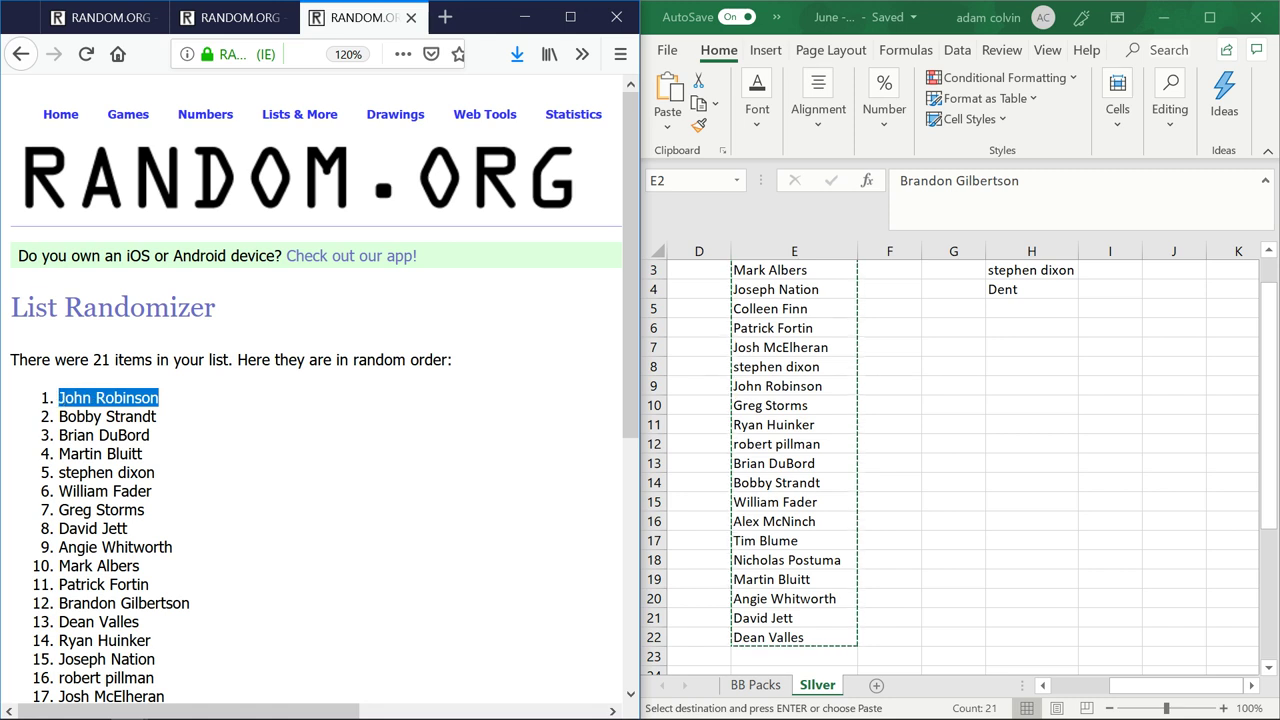
pyautogui.click(1030, 310)
pyautogui.press('F2')
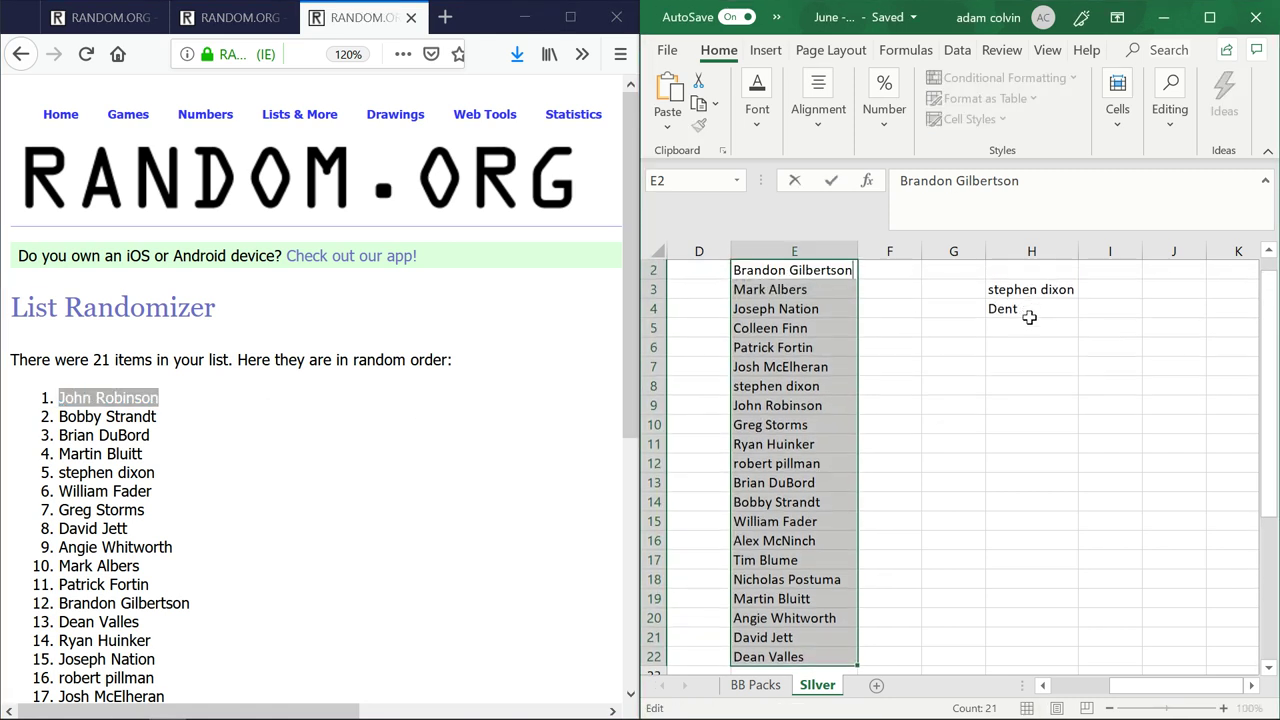
pyautogui.click(1029, 322)
pyautogui.hotkey('ctrl', 'v')
pyautogui.scroll(1, 1097, 272)
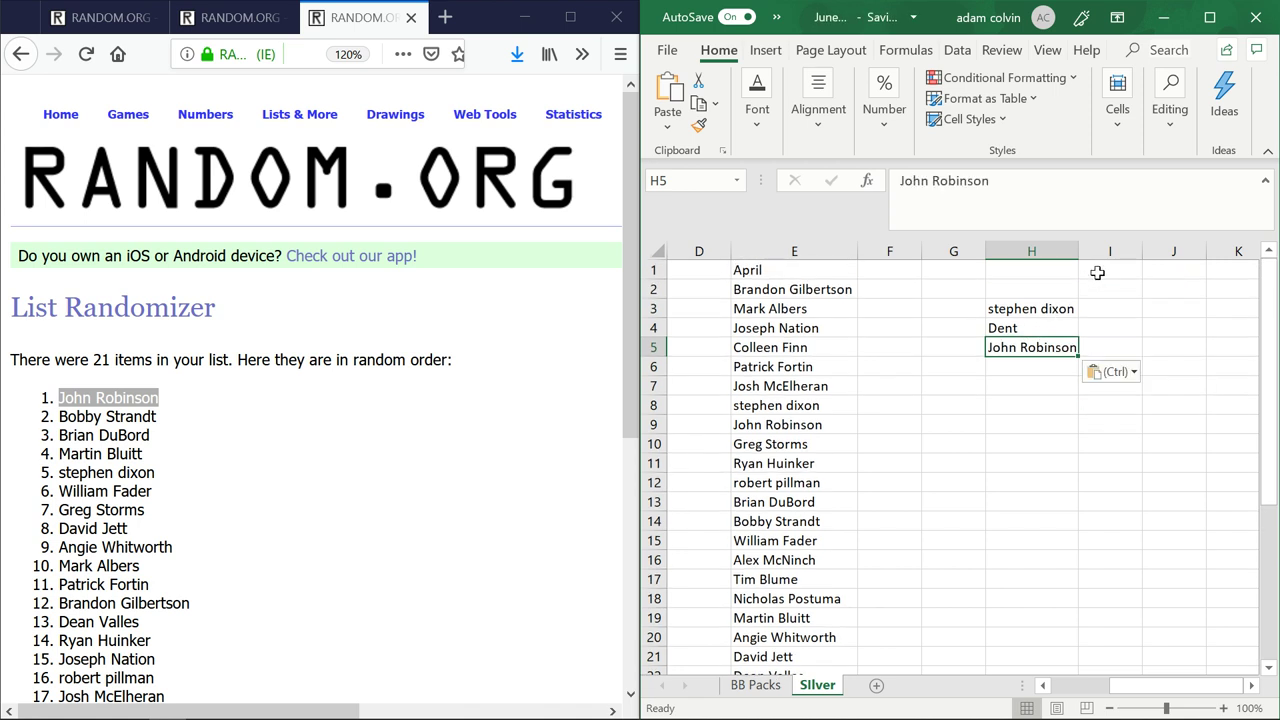
pyautogui.doubleClick(1079, 251)
pyautogui.click(1103, 307)
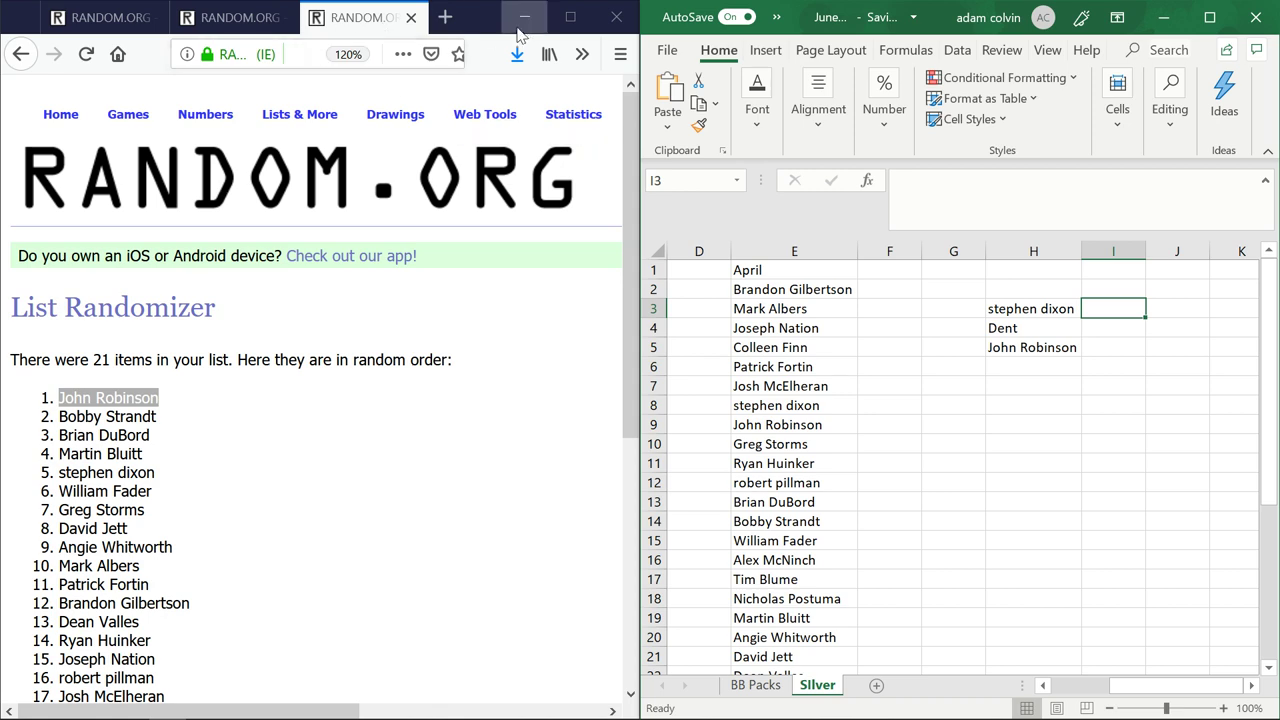
# Return to the RANDOM.ORG home page and open a fresh List Randomizer form
pyautogui.click(62, 116)
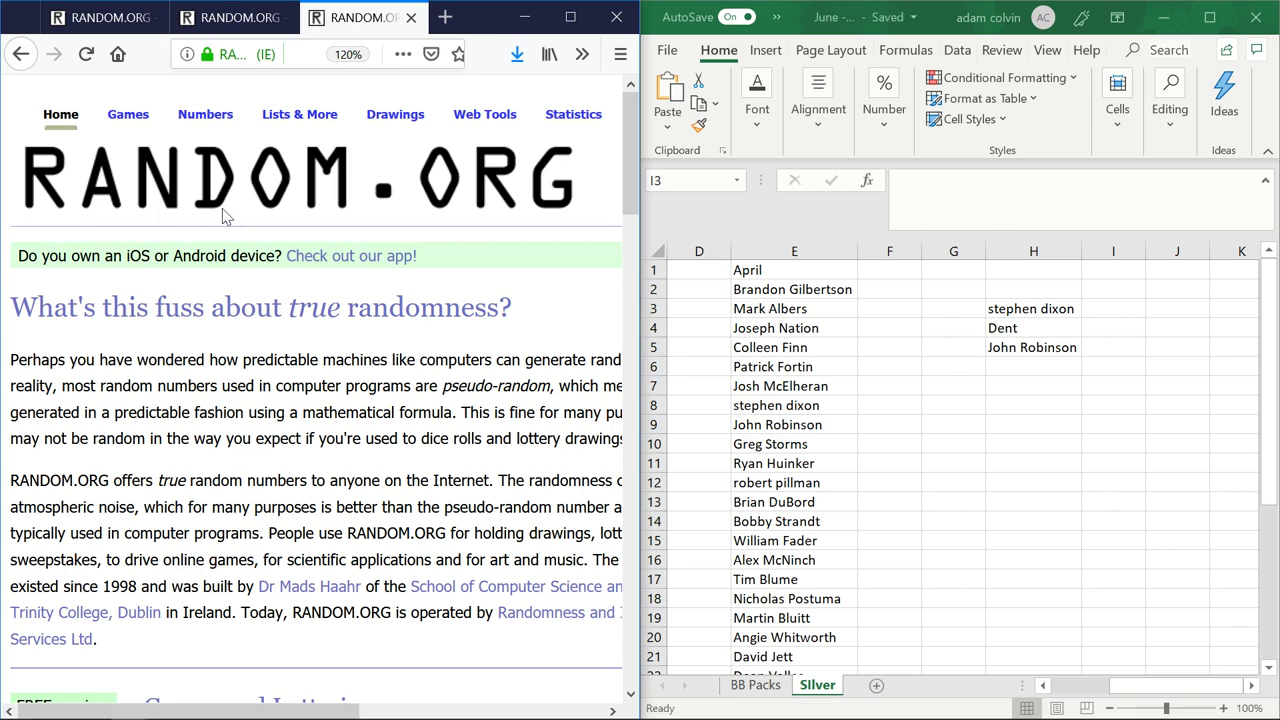
pyautogui.scroll(-6, 125, 388)
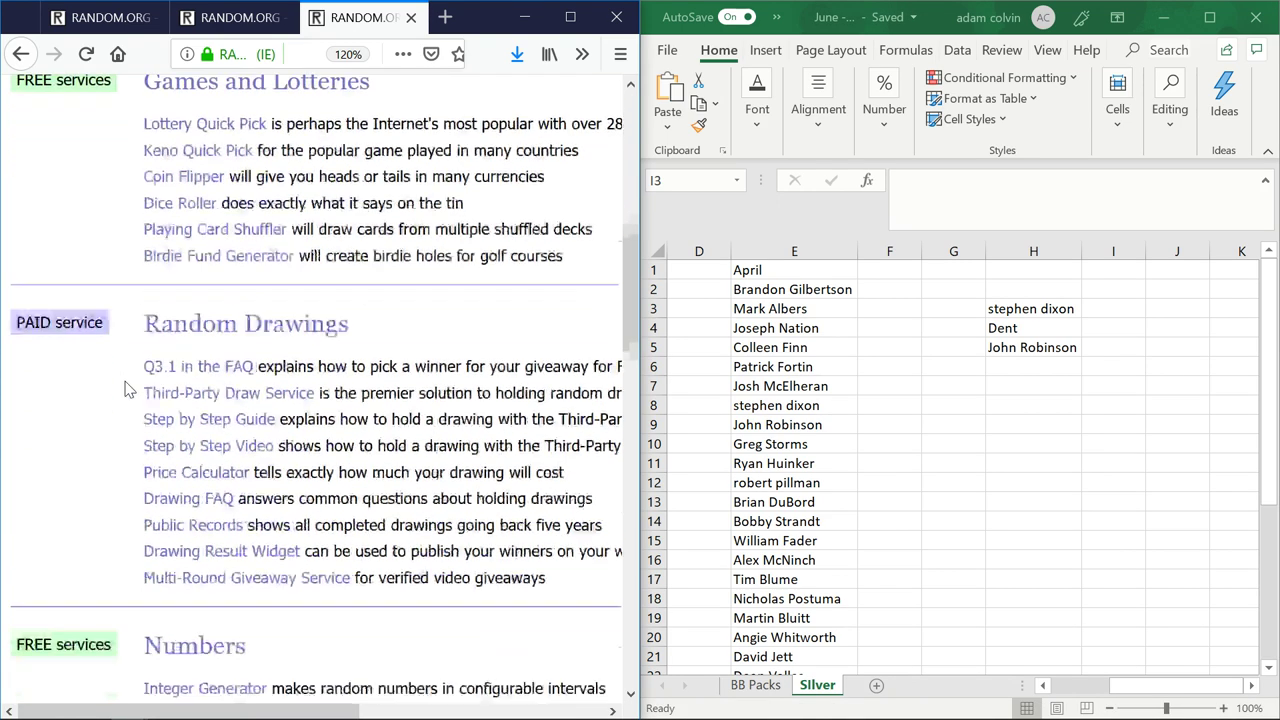
pyautogui.scroll(-4, 125, 388)
pyautogui.click(195, 533)
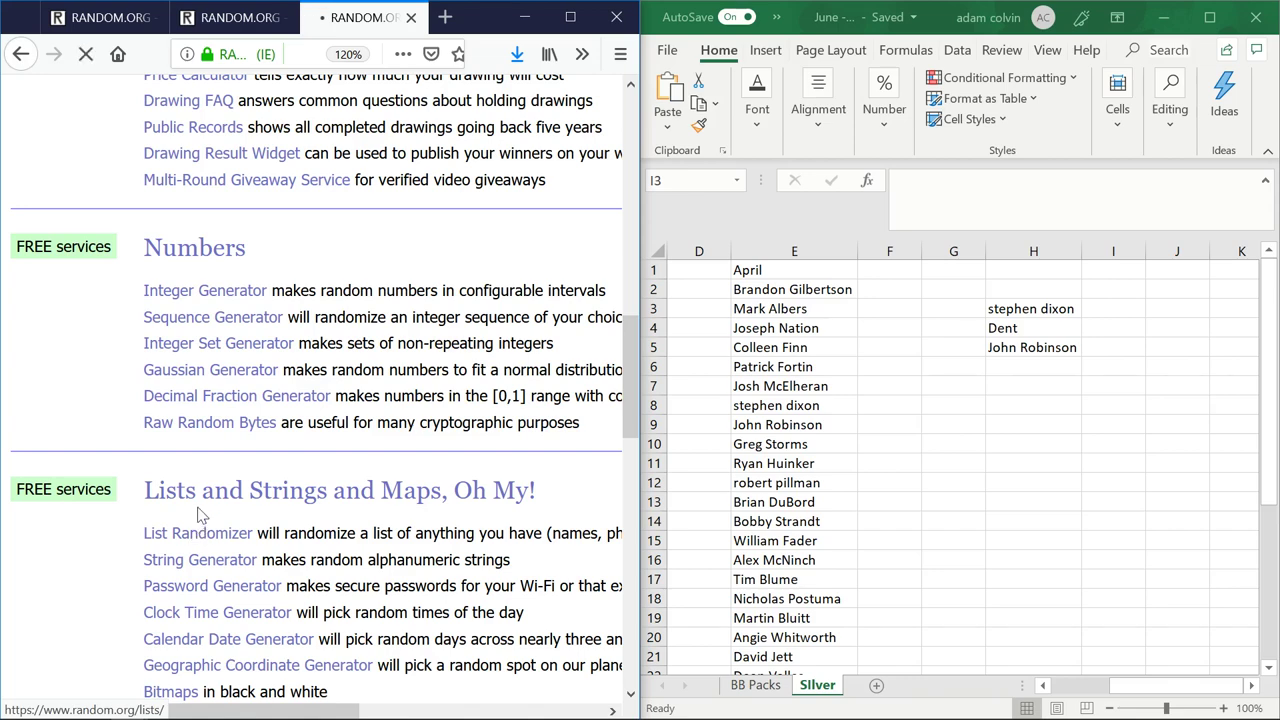
pyautogui.scroll(-3, 210, 480)
pyautogui.scroll(2, 210, 480)
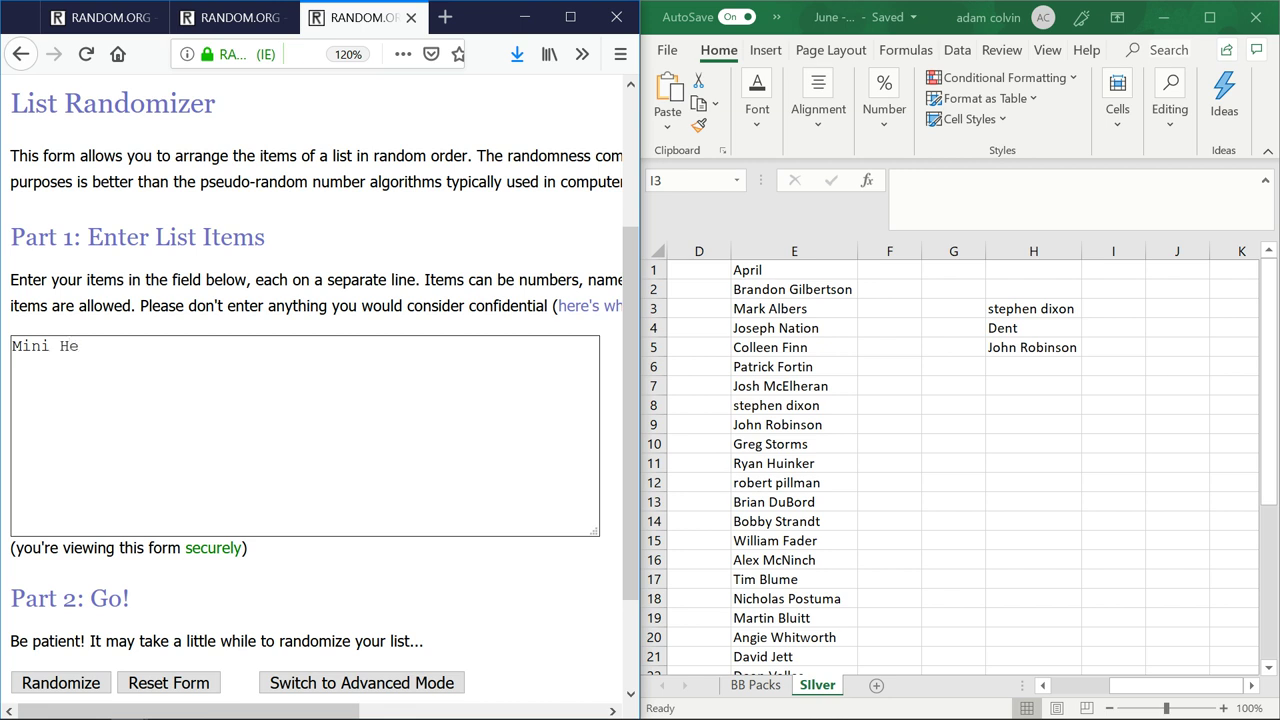
# Enter the three prizes Mini Helmet, Baseball and Baseball as list items on separate lines
pyautogui.write('lmet Baseball')
pyautogui.press('Return')
pyautogui.write('Baseba')
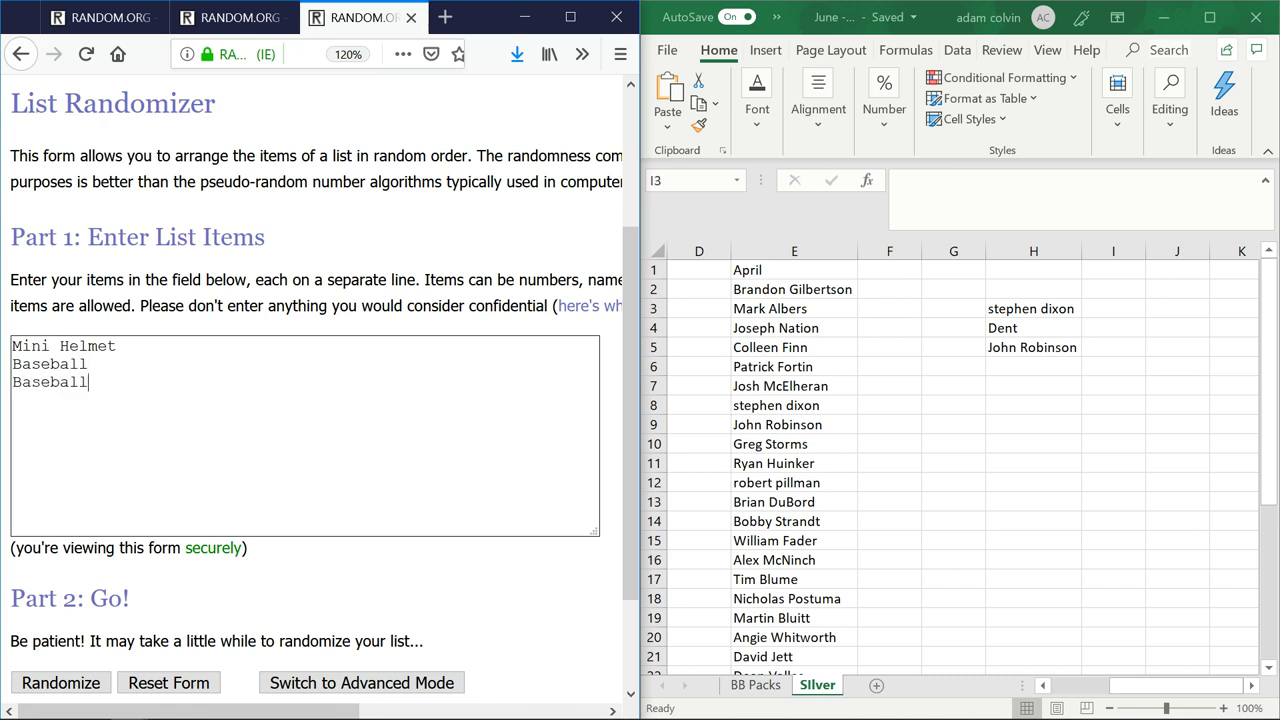
pyautogui.write('ll')
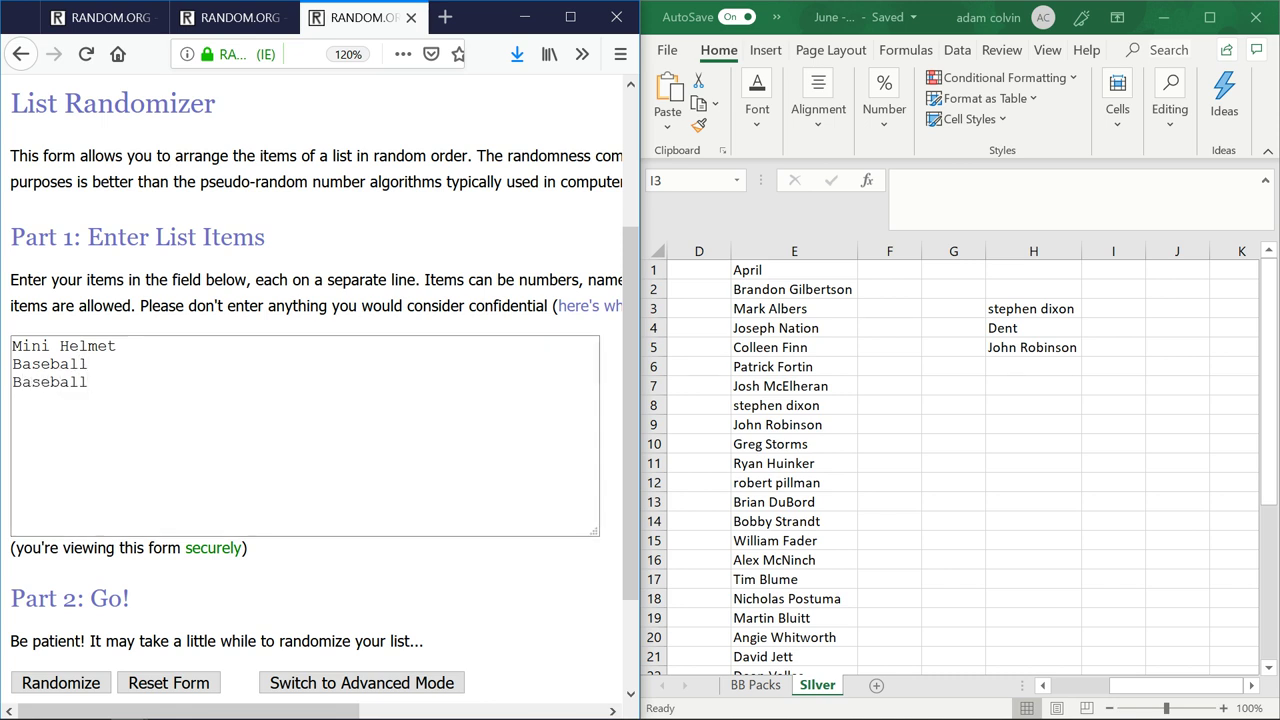
# Randomize the prize list seven times in total
pyautogui.click(72, 686)
pyautogui.click(40, 584)
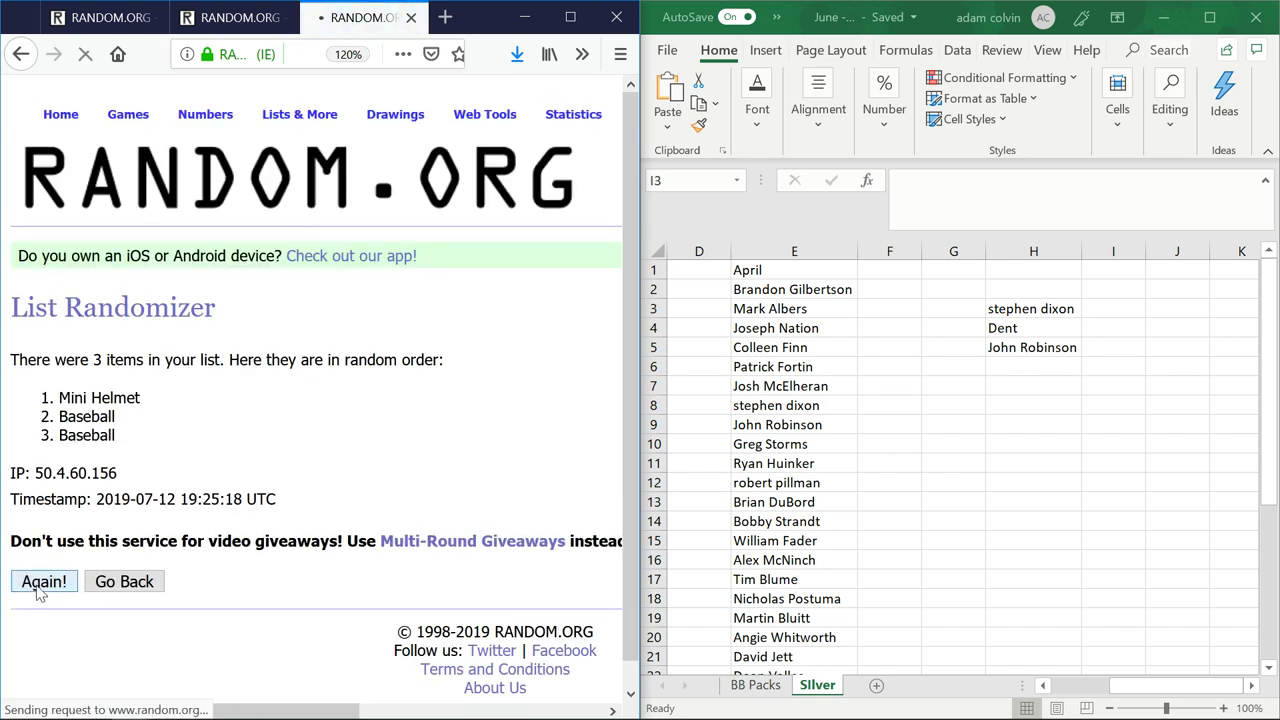
pyautogui.click(34, 624)
pyautogui.click(34, 624)
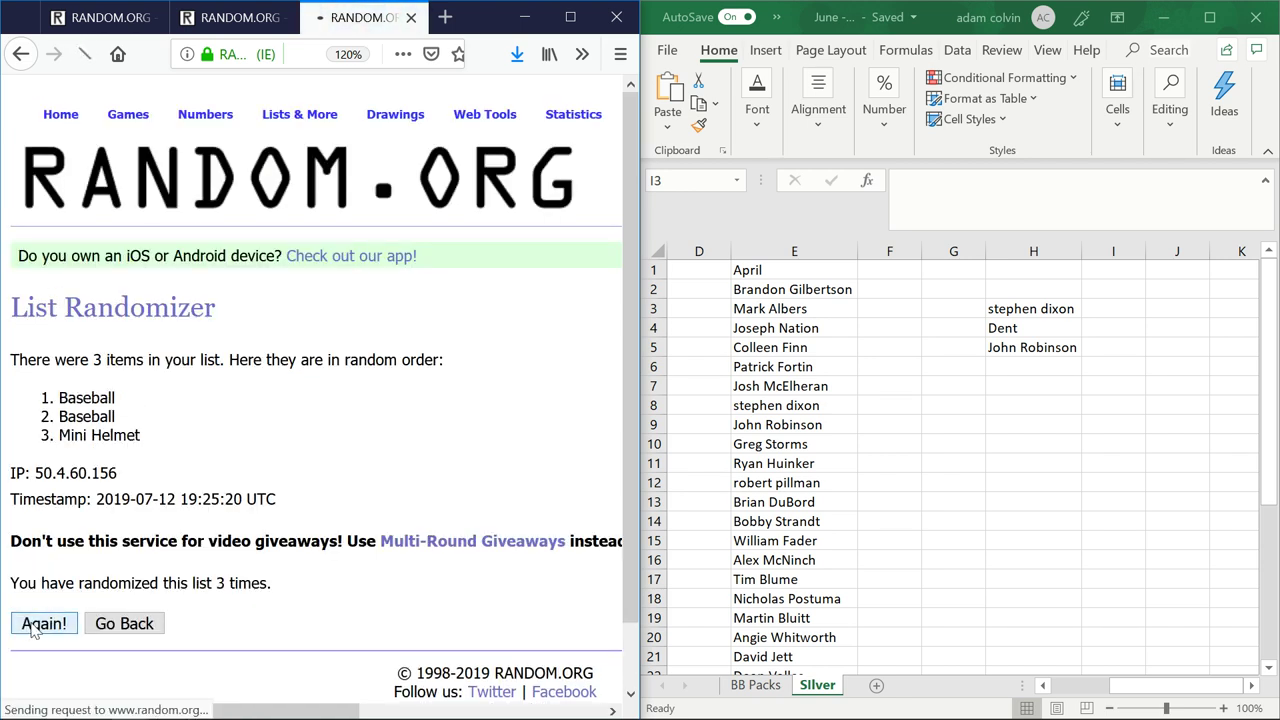
pyautogui.click(34, 624)
pyautogui.click(34, 624)
pyautogui.click(34, 624)
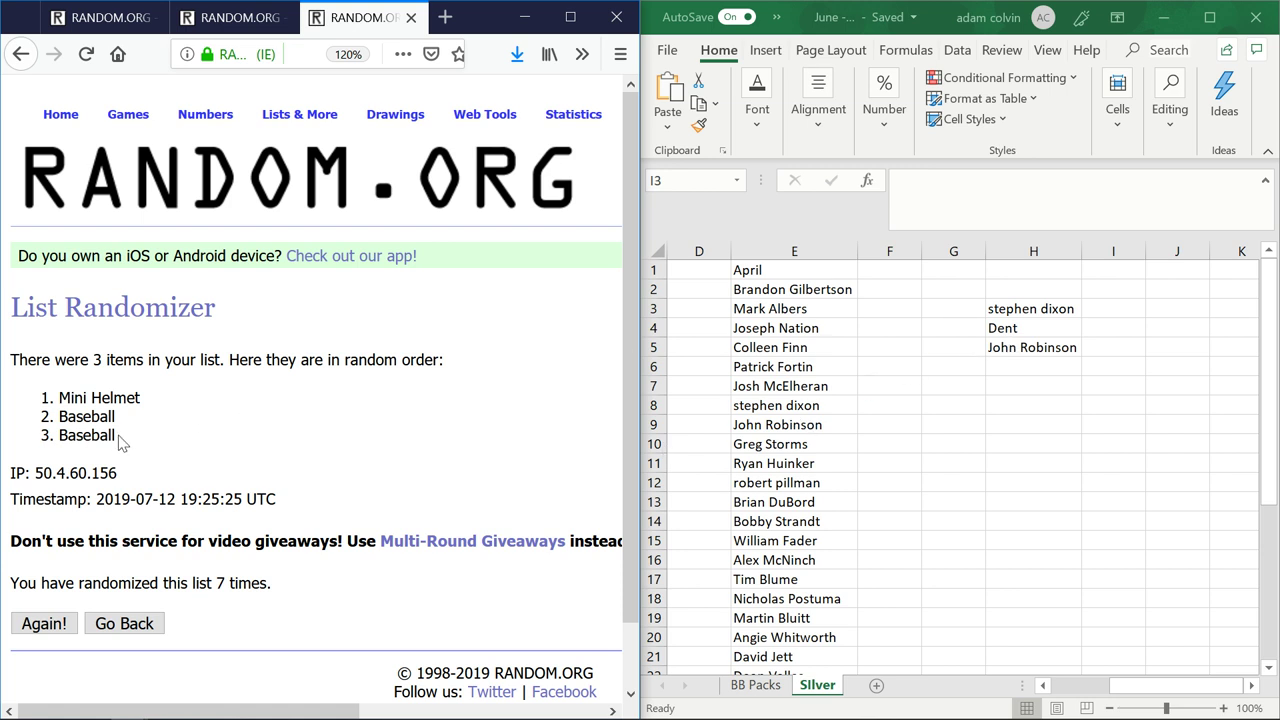
# Copy the three randomized prizes into I3:I5 beside the winners and fit column I's width to its contents
pyautogui.moveTo(113, 436); pyautogui.dragTo(57, 399)
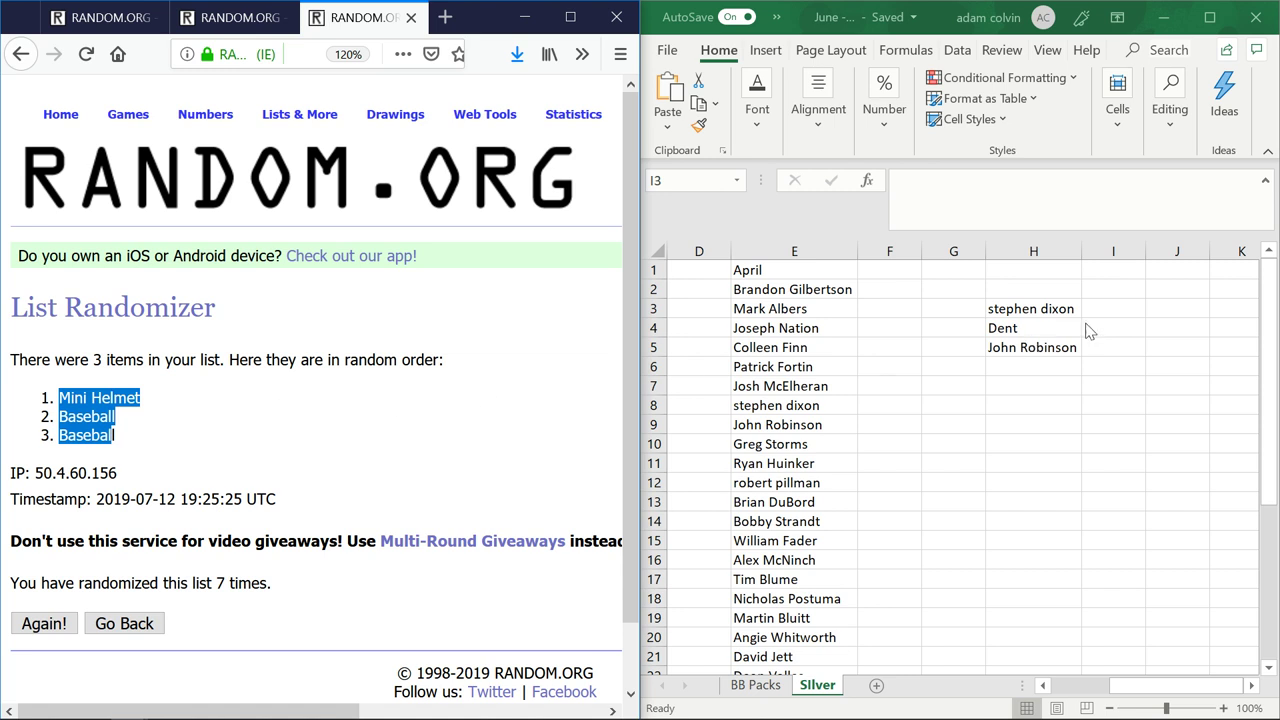
pyautogui.click(1125, 312)
pyautogui.hotkey('ctrl', 'v')
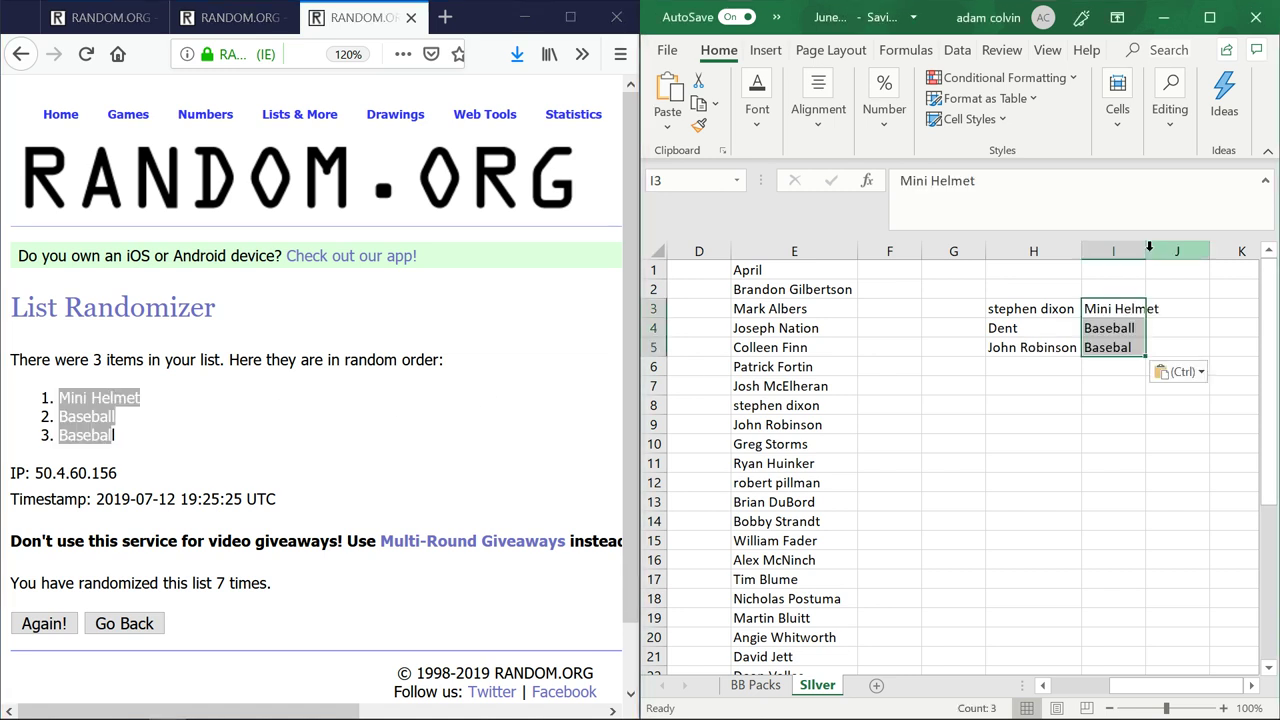
pyautogui.doubleClick(1145, 251)
pyautogui.click(1165, 283)
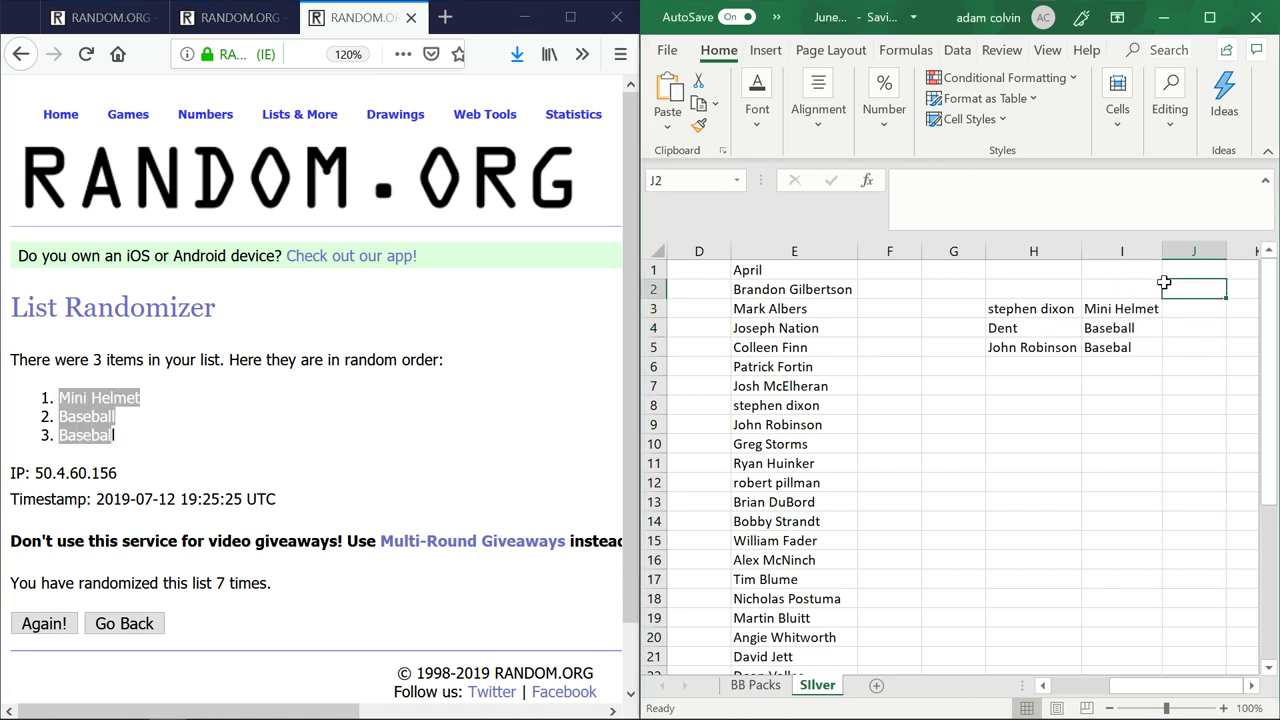